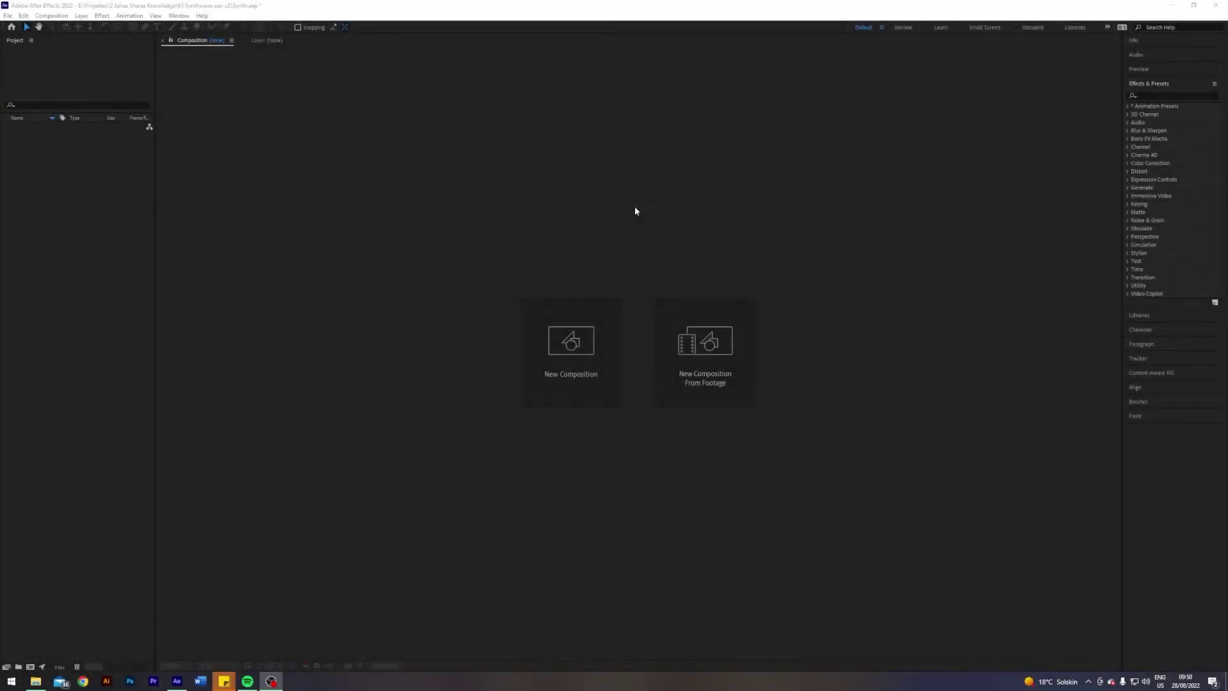
- Create a 1920×1080 HDTV 29.97 fps composition named Blinds
left_click(599, 363)
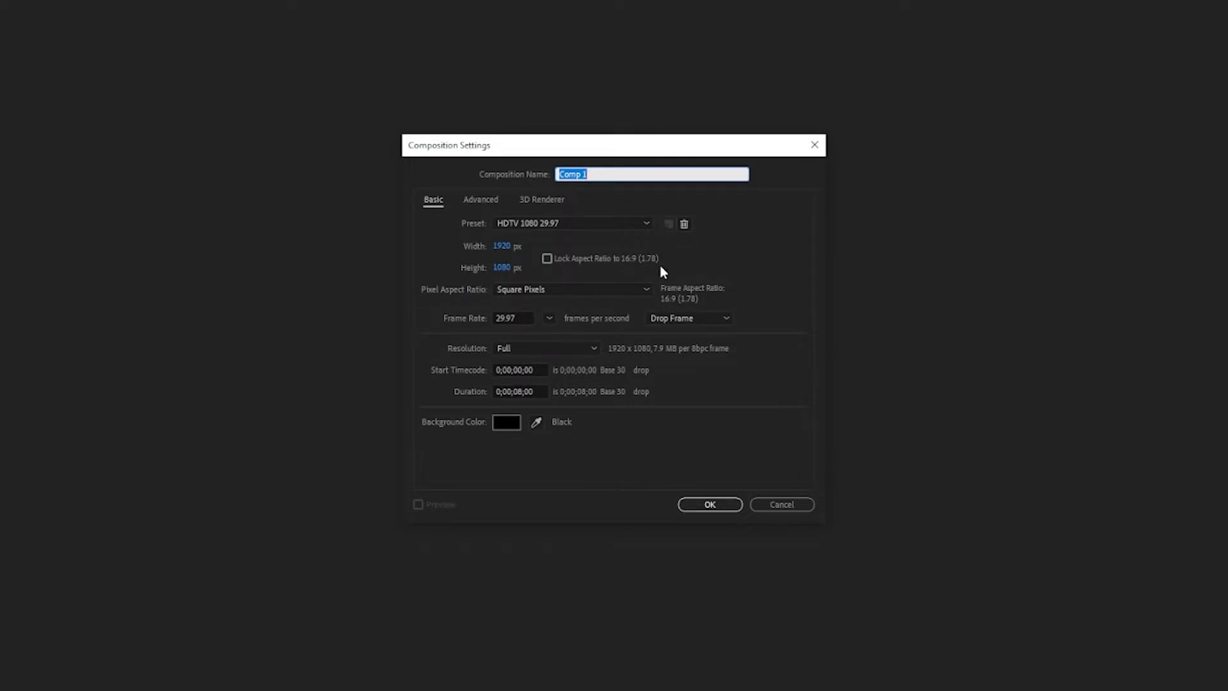
type("Intro")
key("Return")
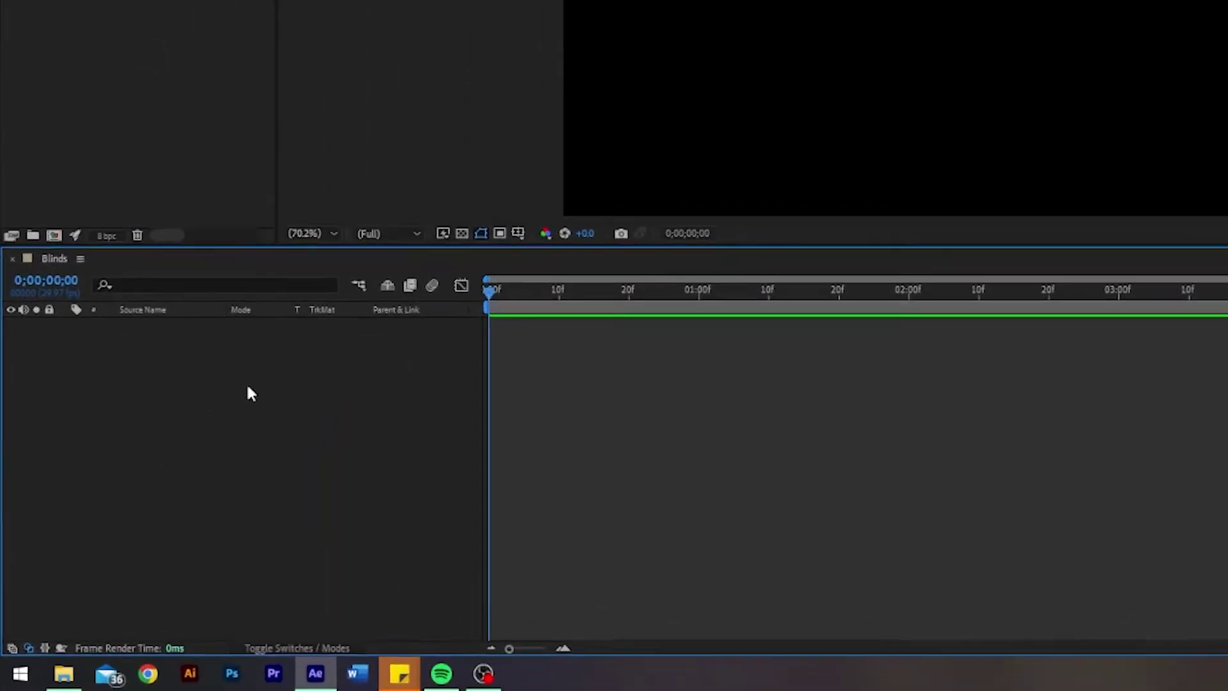
- Add a full-frame dark gray solid layer to the Blinds timeline
right_click(138, 518)
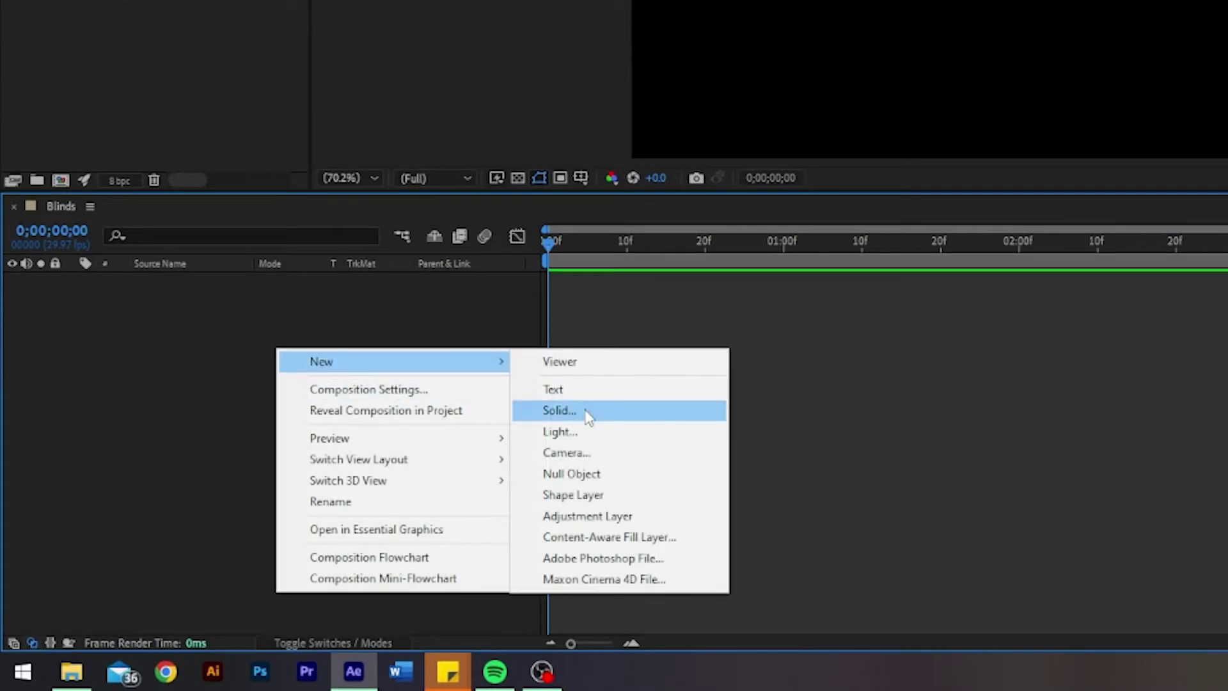
left_click(575, 410)
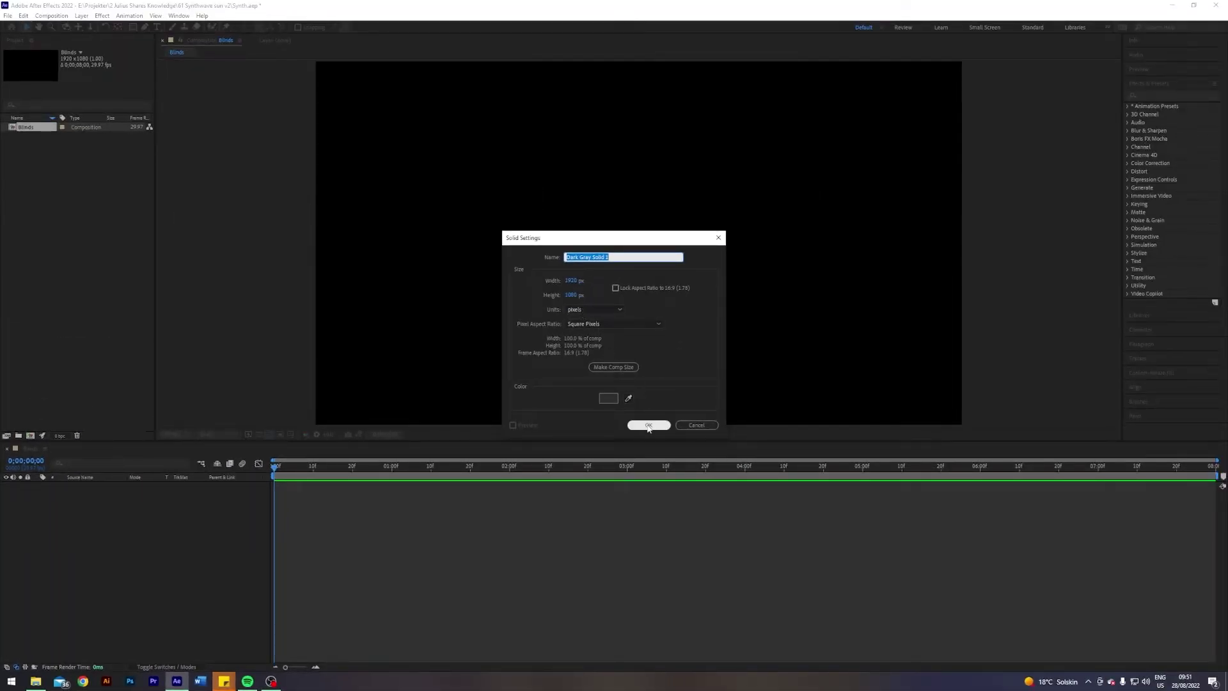
left_click(648, 424)
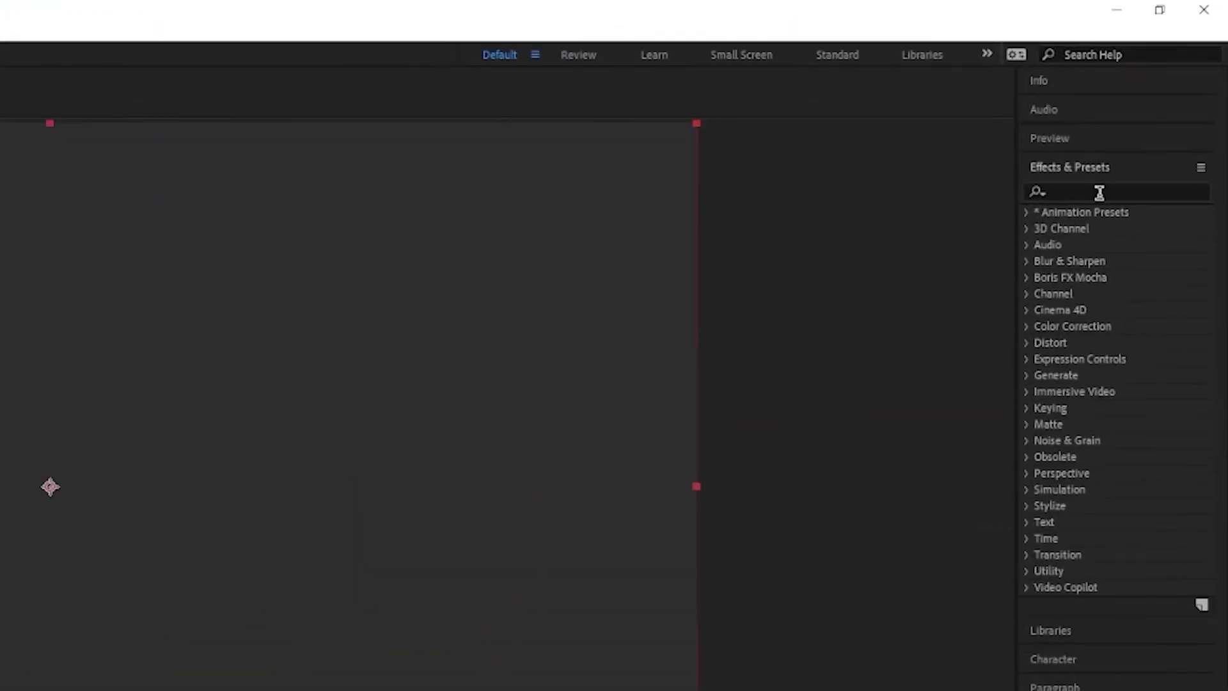
- Apply Venetian Blinds to the solid with 50% completion, 90° direction and width 100
left_click(1099, 193)
type("vene")
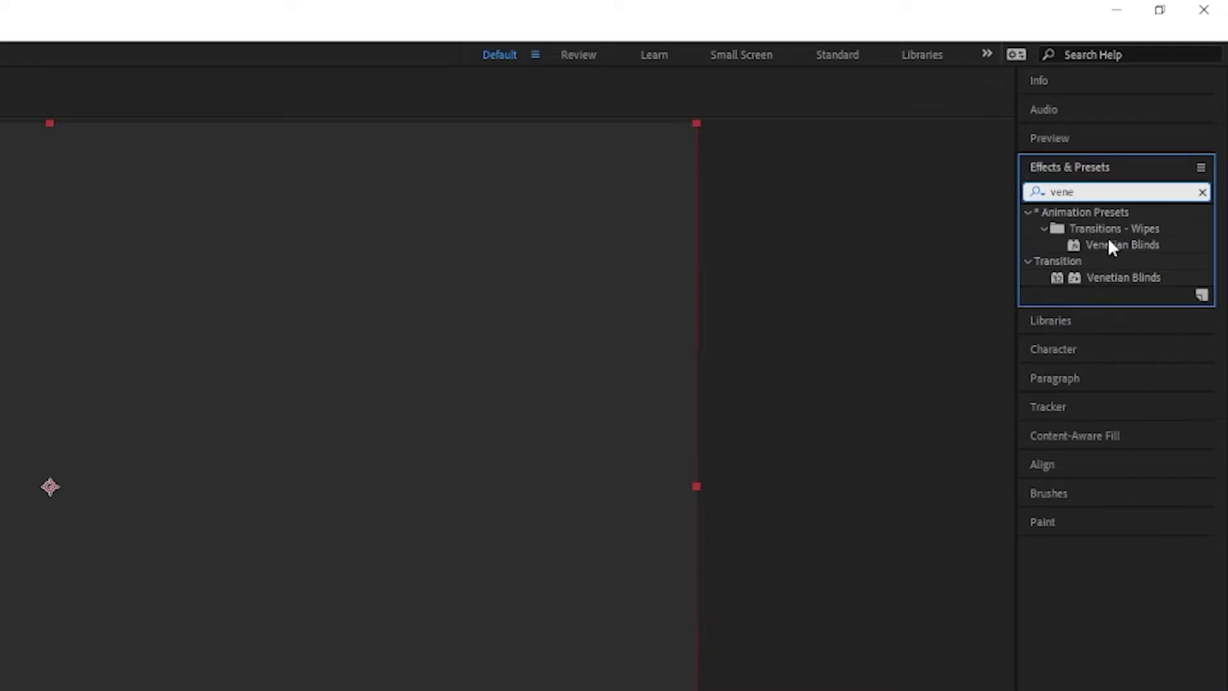
left_click_drag(1107, 276, 101, 491)
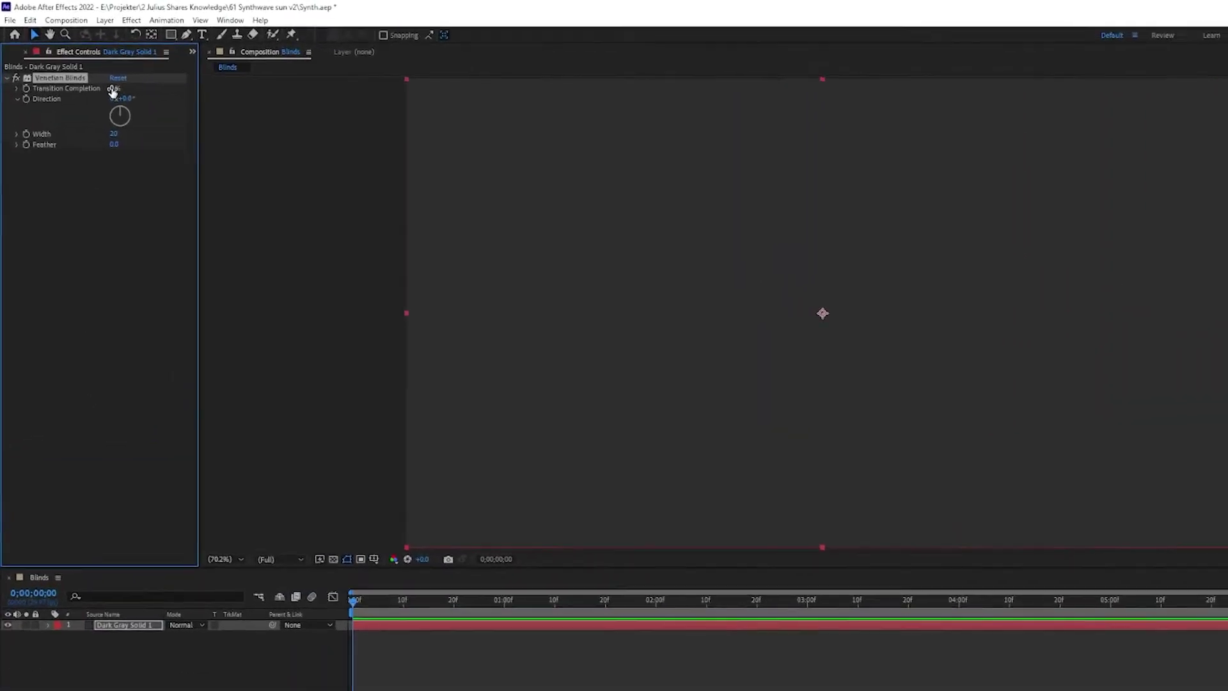
left_click(89, 69)
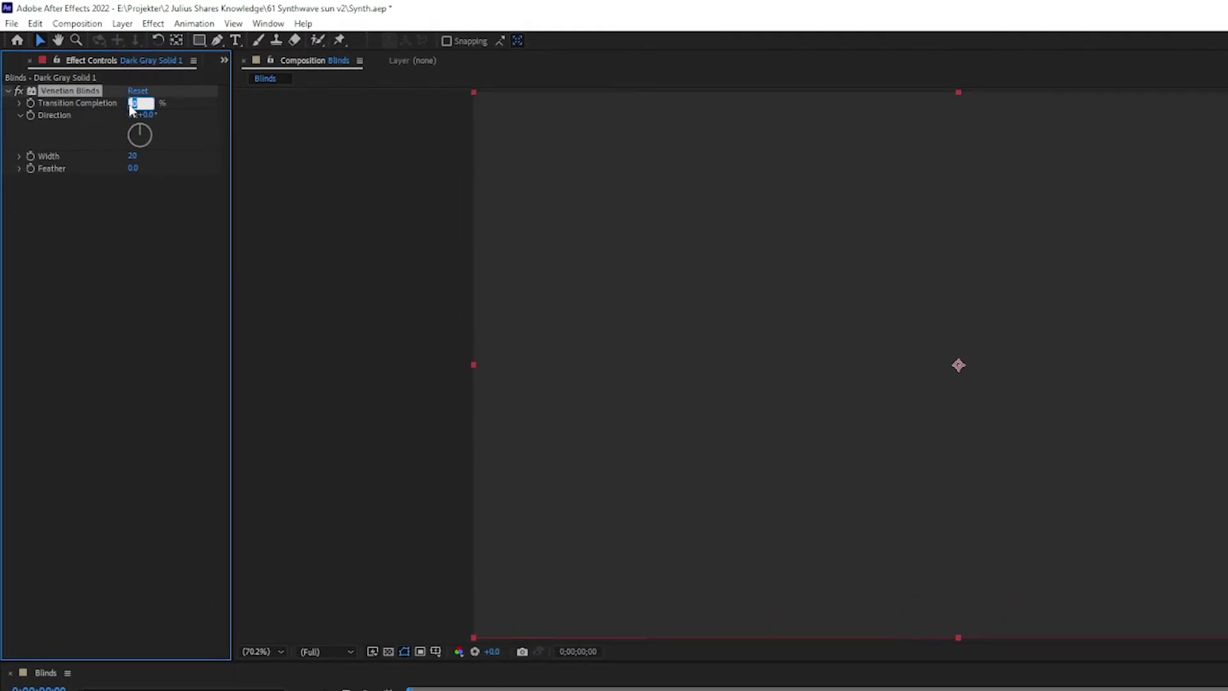
type("50")
key("Tab")
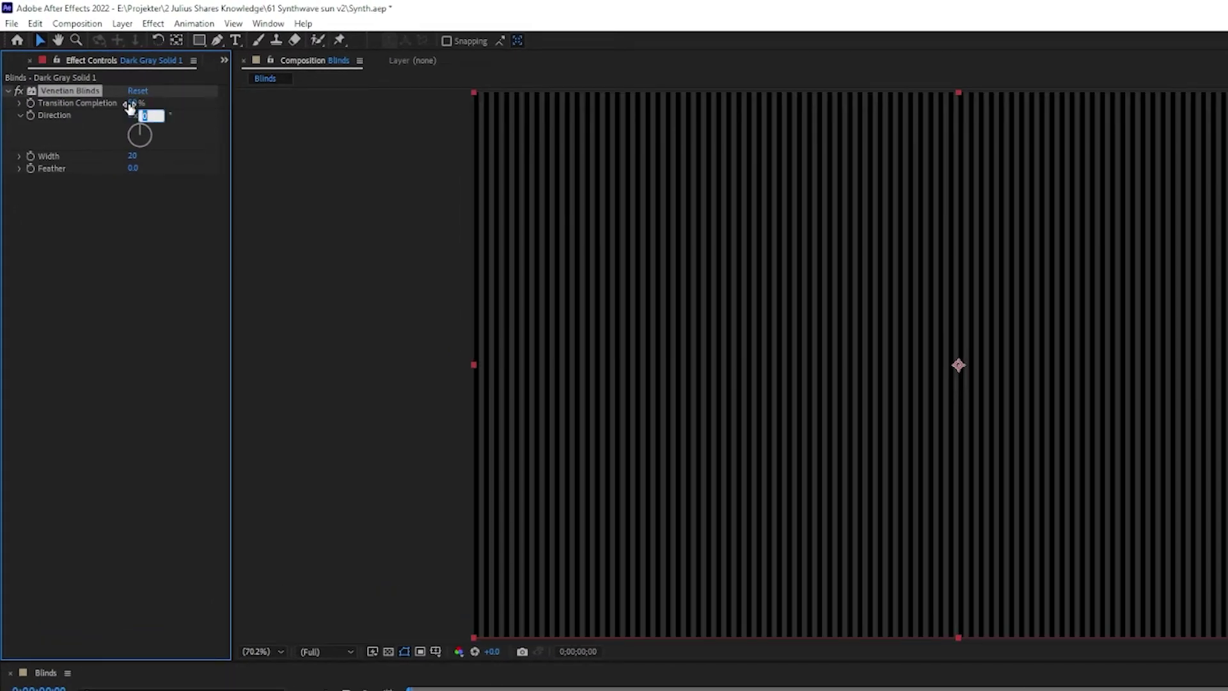
type("90")
key("Tab")
type("100")
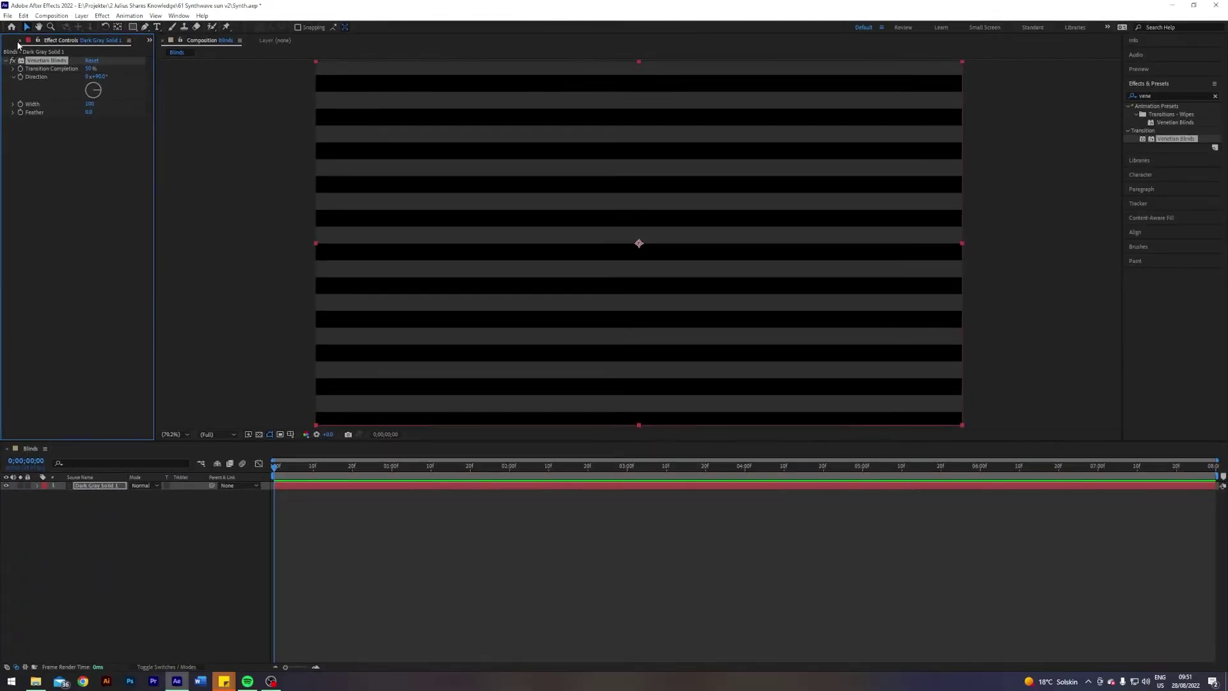
- Create a second empty composition named Sun from the Project panel
left_click(19, 42)
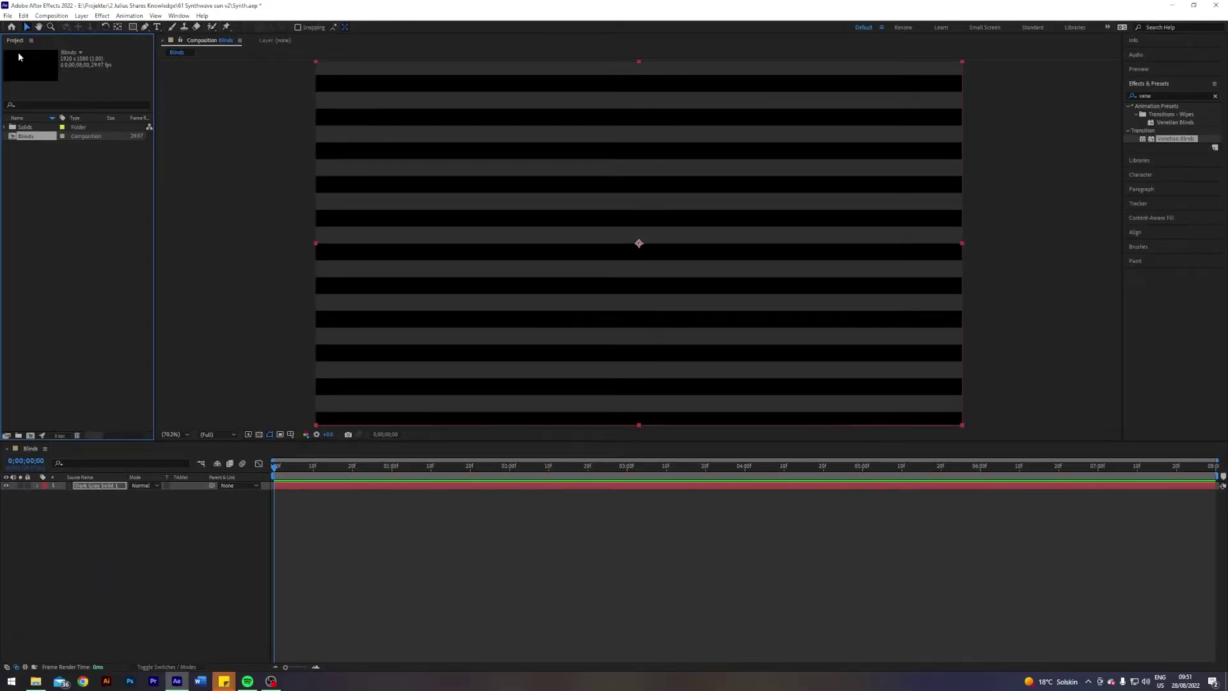
left_click(51, 175)
right_click(50, 175)
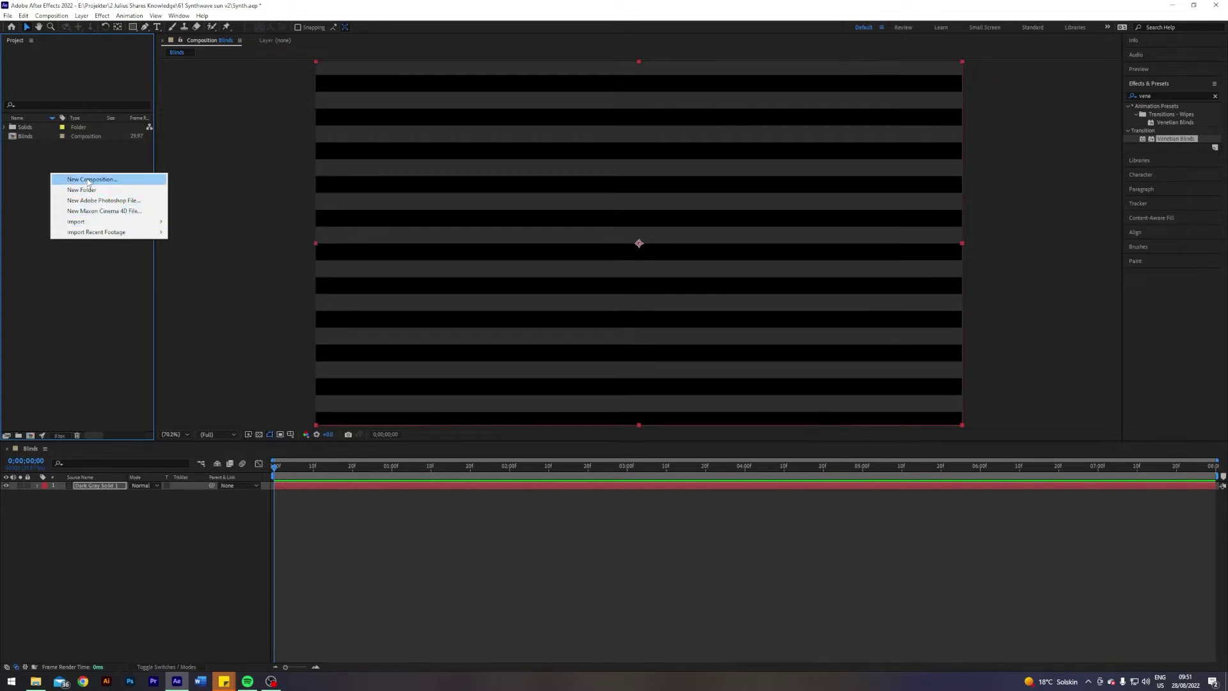
left_click(86, 179)
type("Sun")
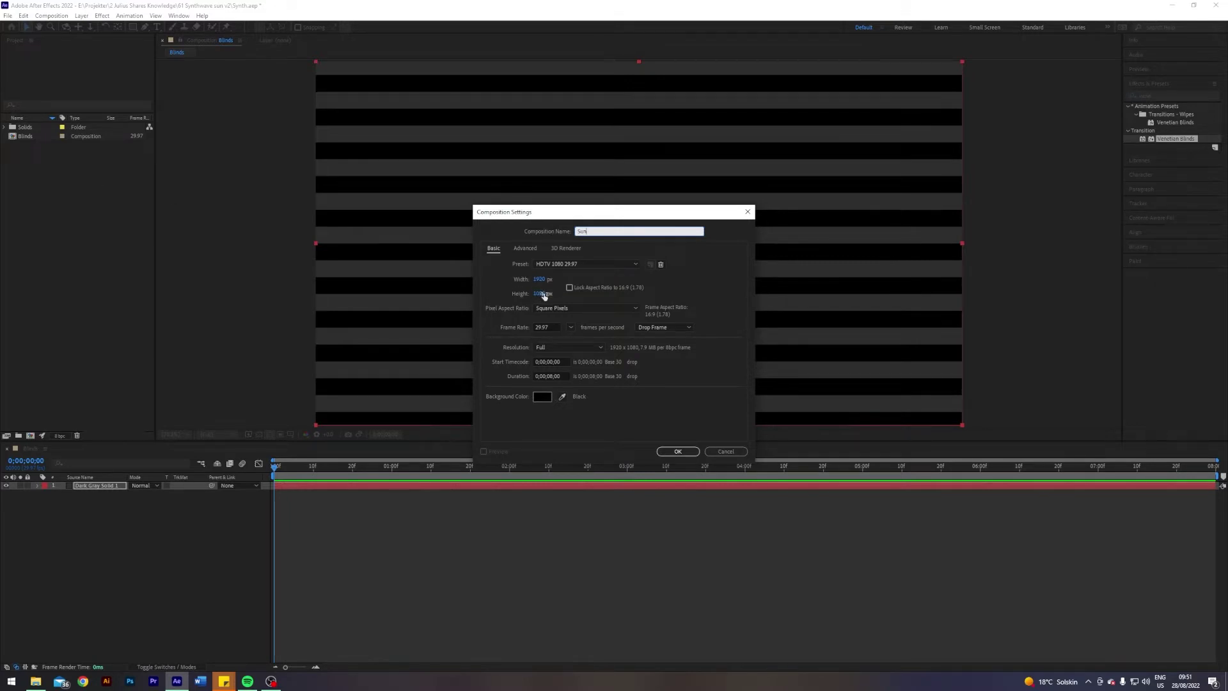
left_click(669, 452)
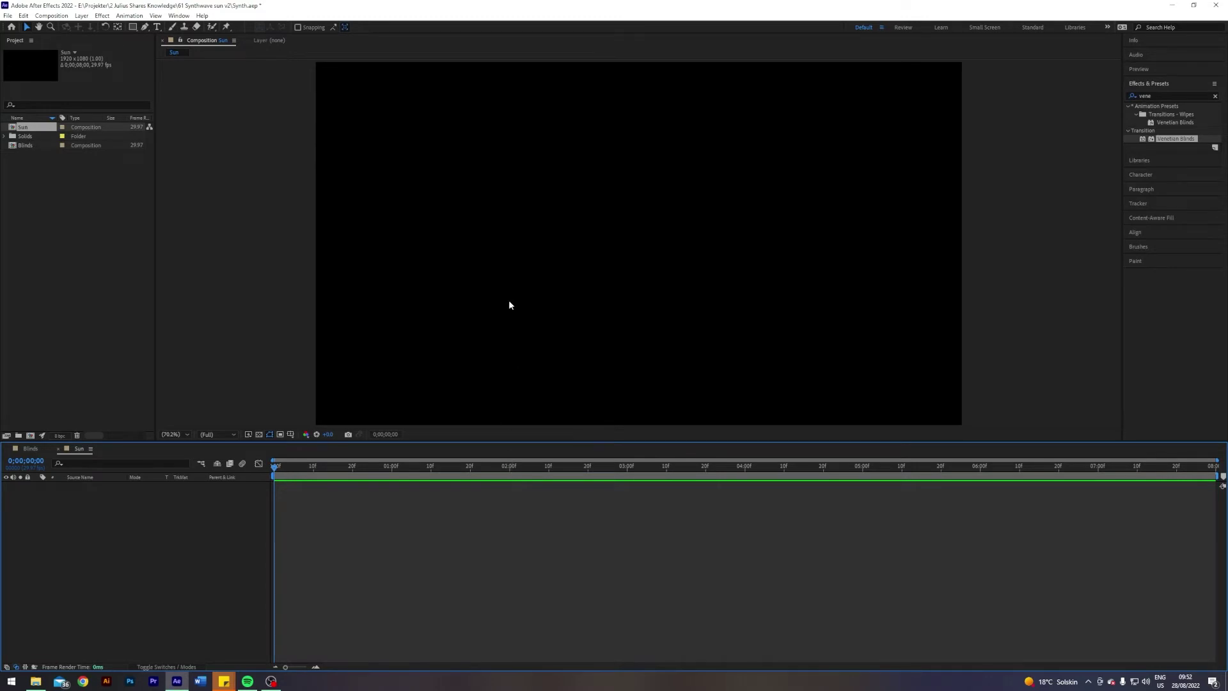
key("q")
- Draw an ellipse shape layer and set its path size to 500×500
left_click_drag(488, 175, 679, 286)
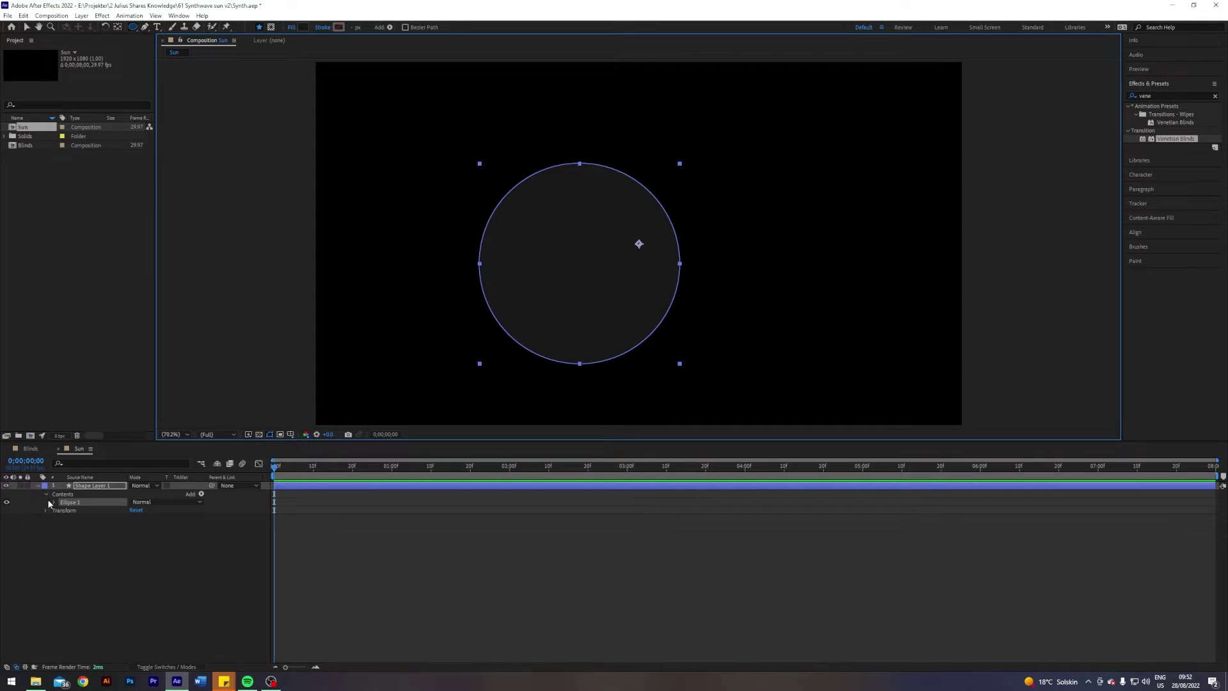
key("v")
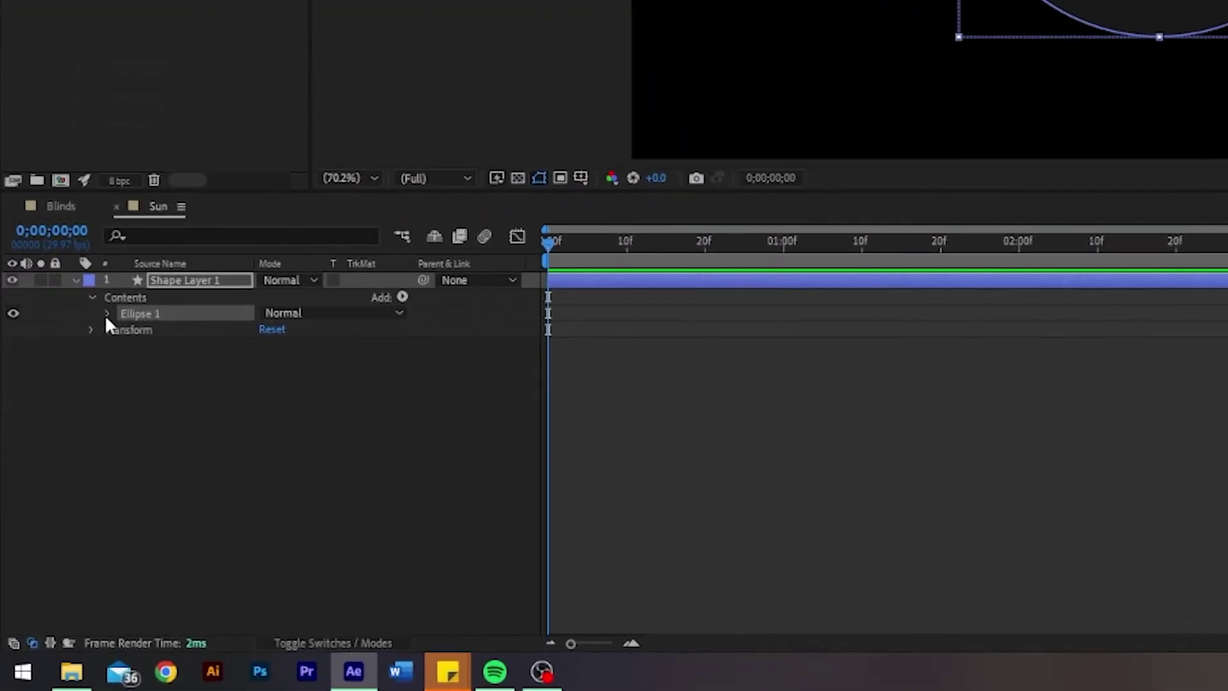
left_click(108, 314)
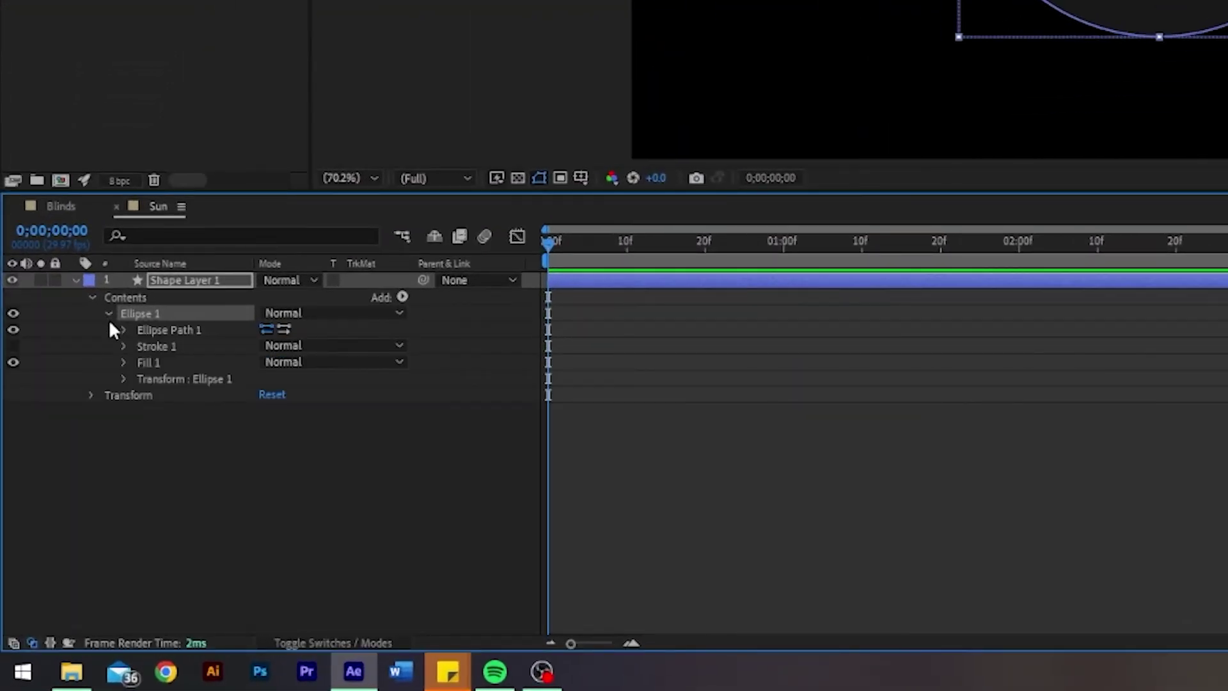
left_click(123, 331)
left_click(298, 344)
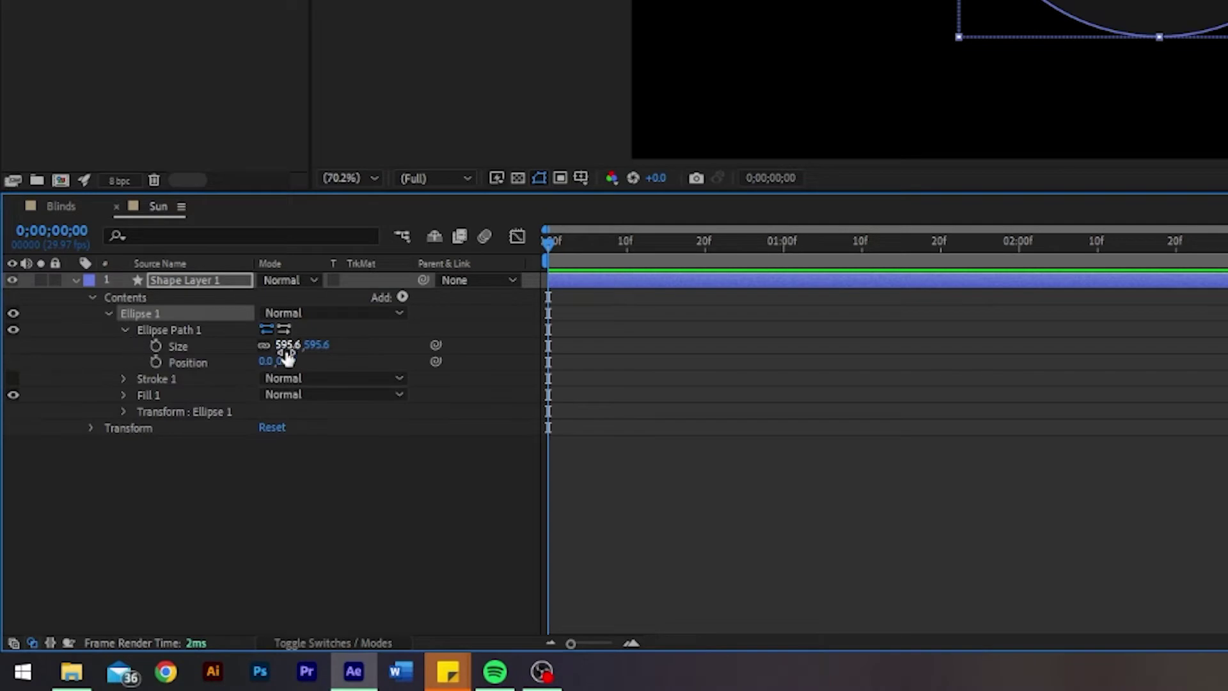
type("500")
key("Return")
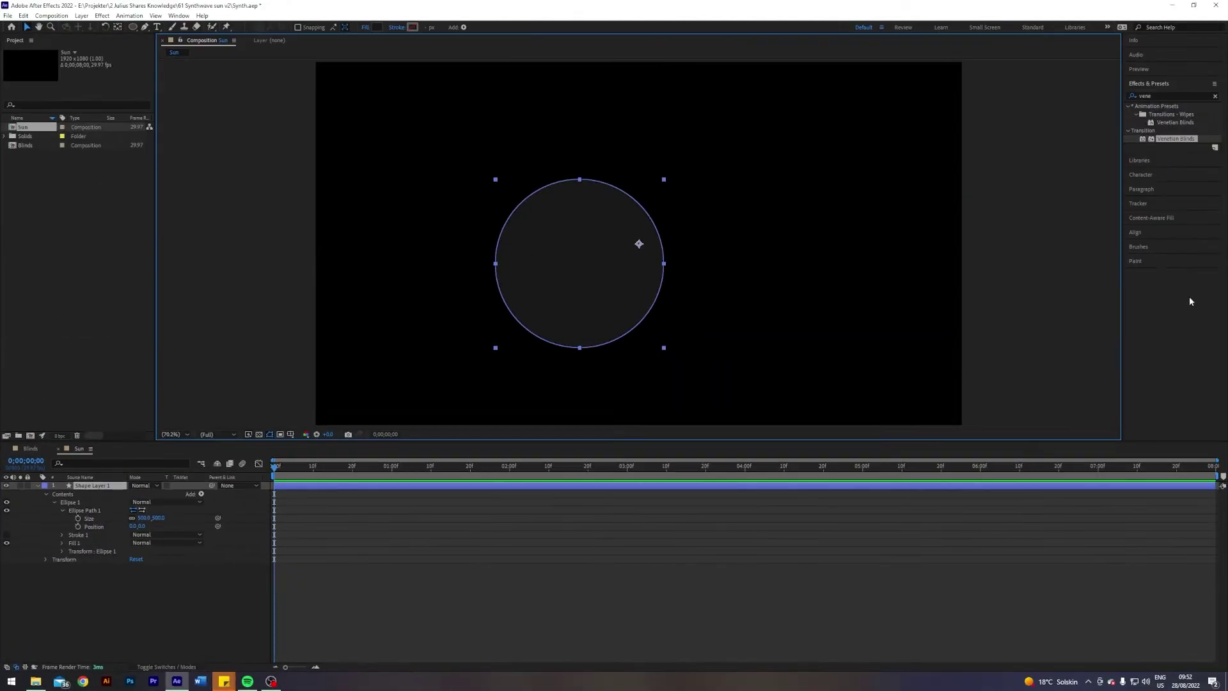
- Centre the circle horizontally and vertically in the composition
left_click(1136, 233)
left_click(1151, 195)
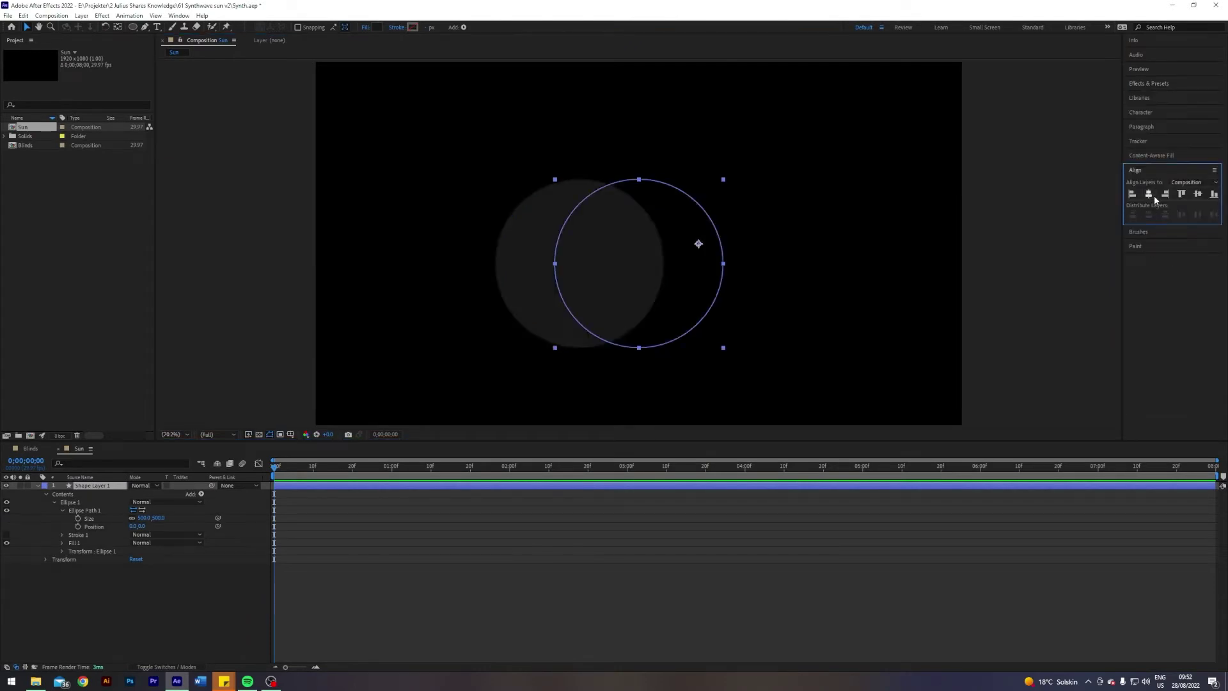
left_click(1197, 195)
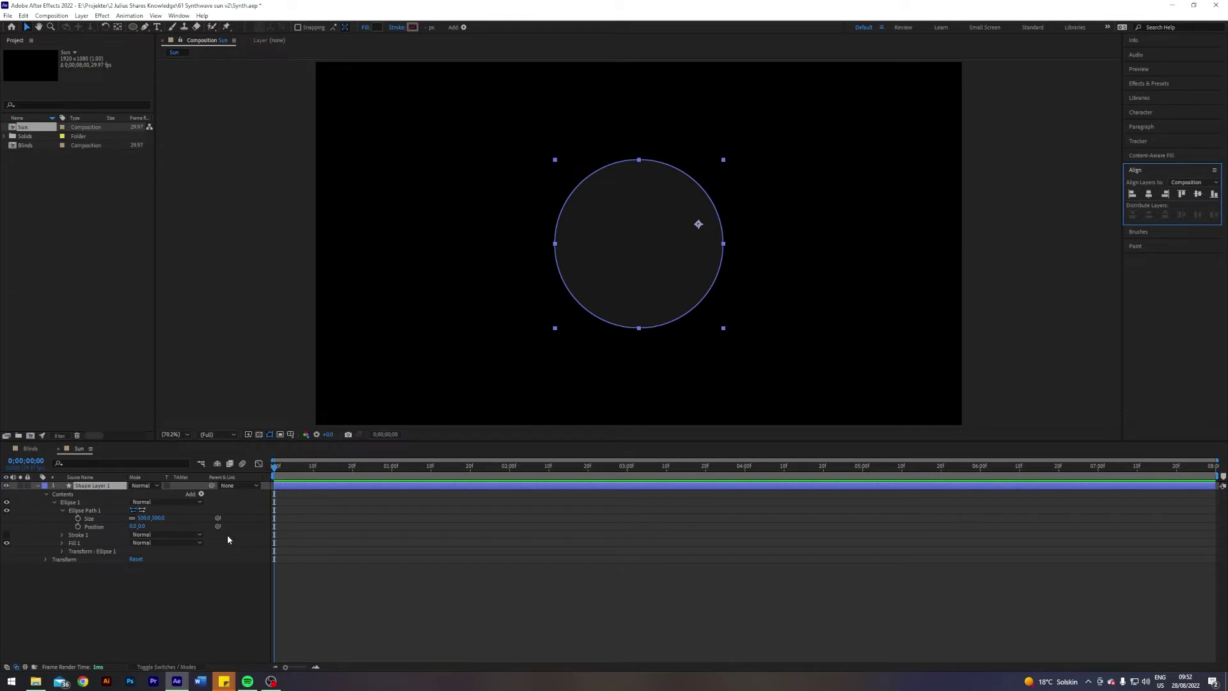
left_click(180, 614)
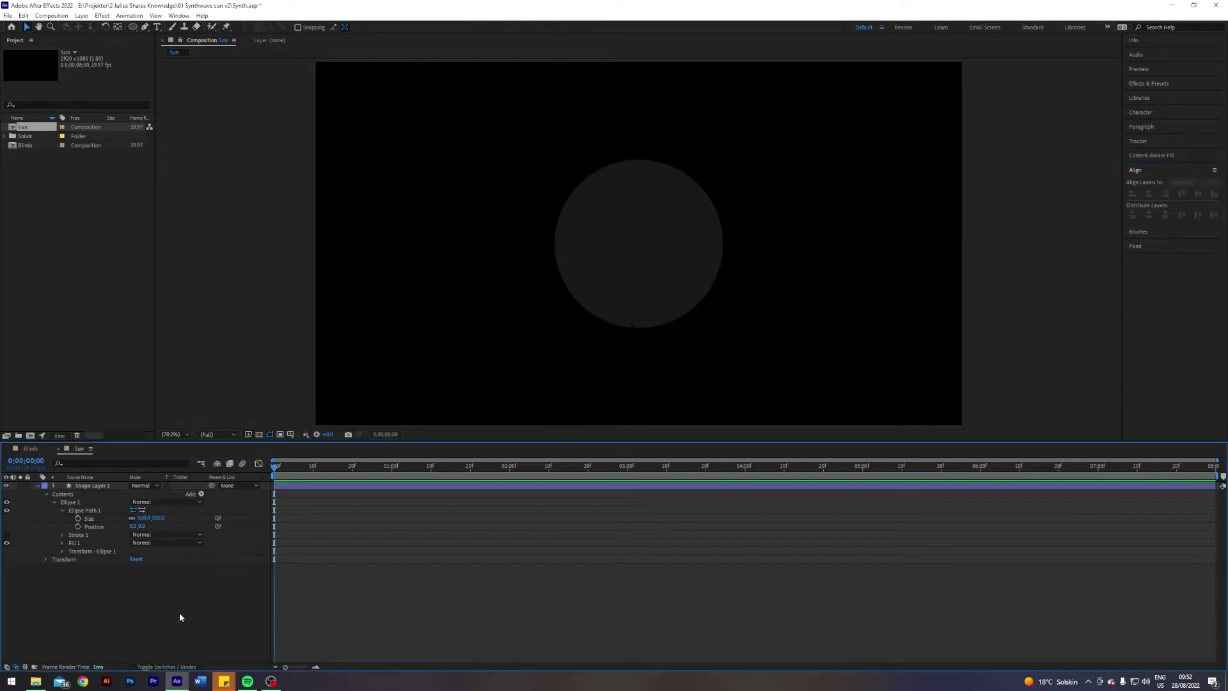
- Nest the Blinds comp in Sun and matte it to the circle
left_click(36, 484)
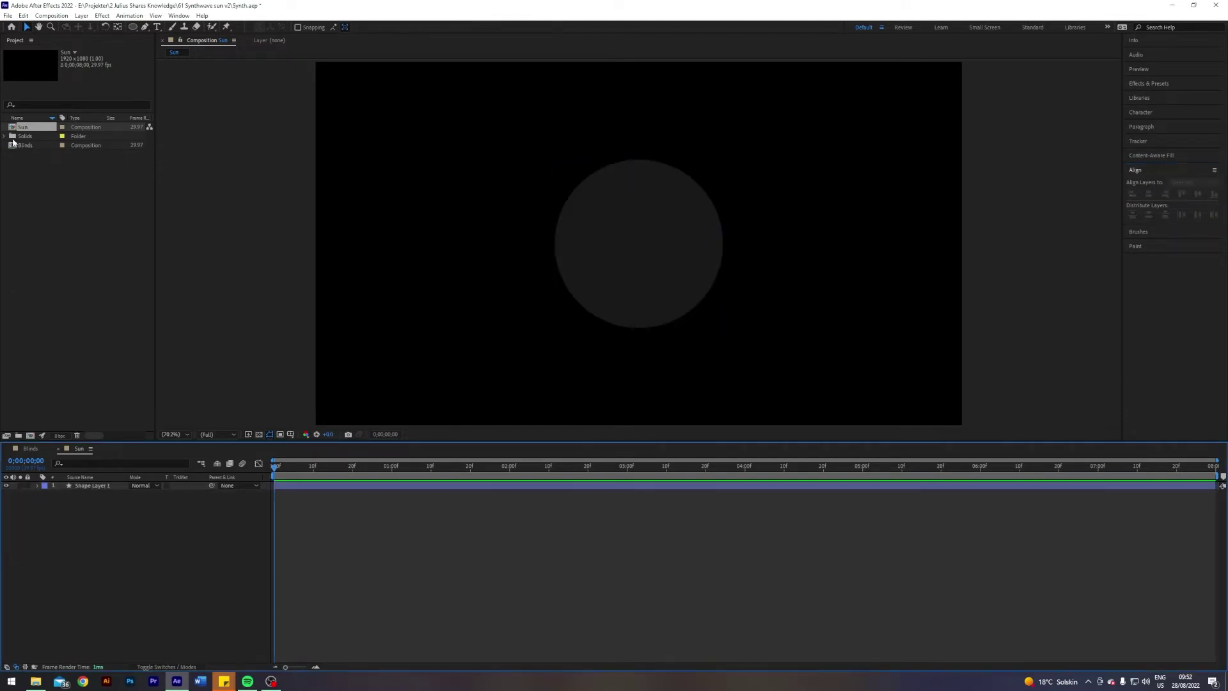
left_click(21, 145)
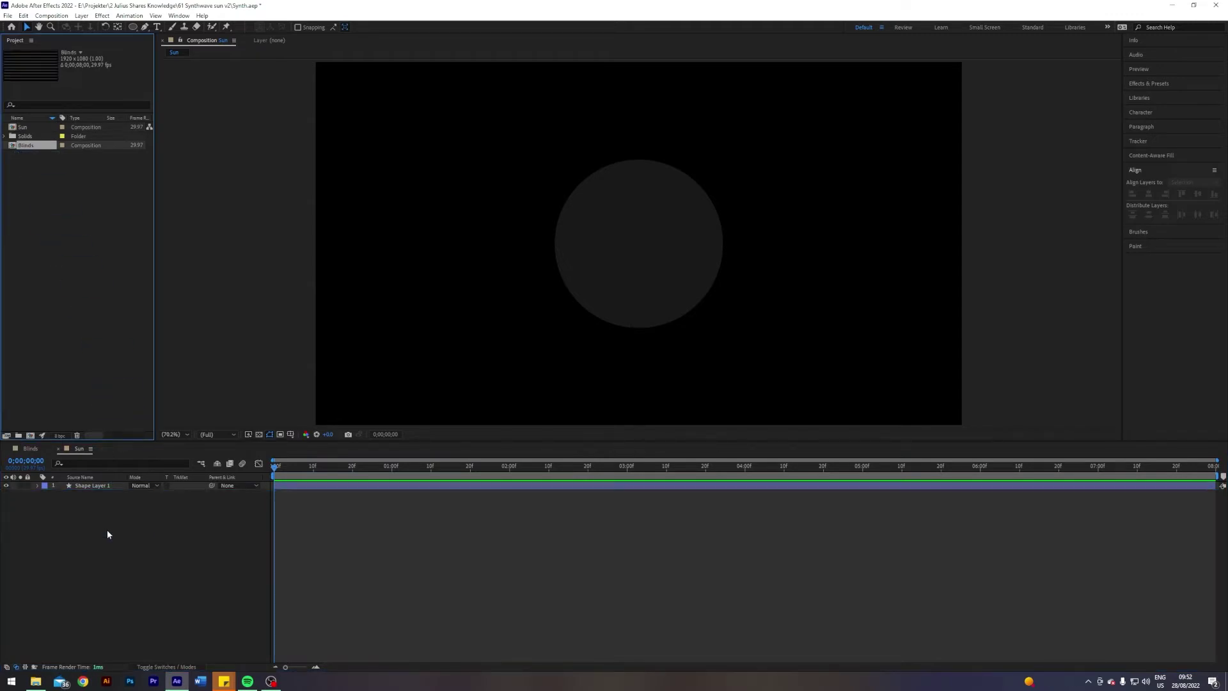
left_click_drag(107, 530, 110, 521)
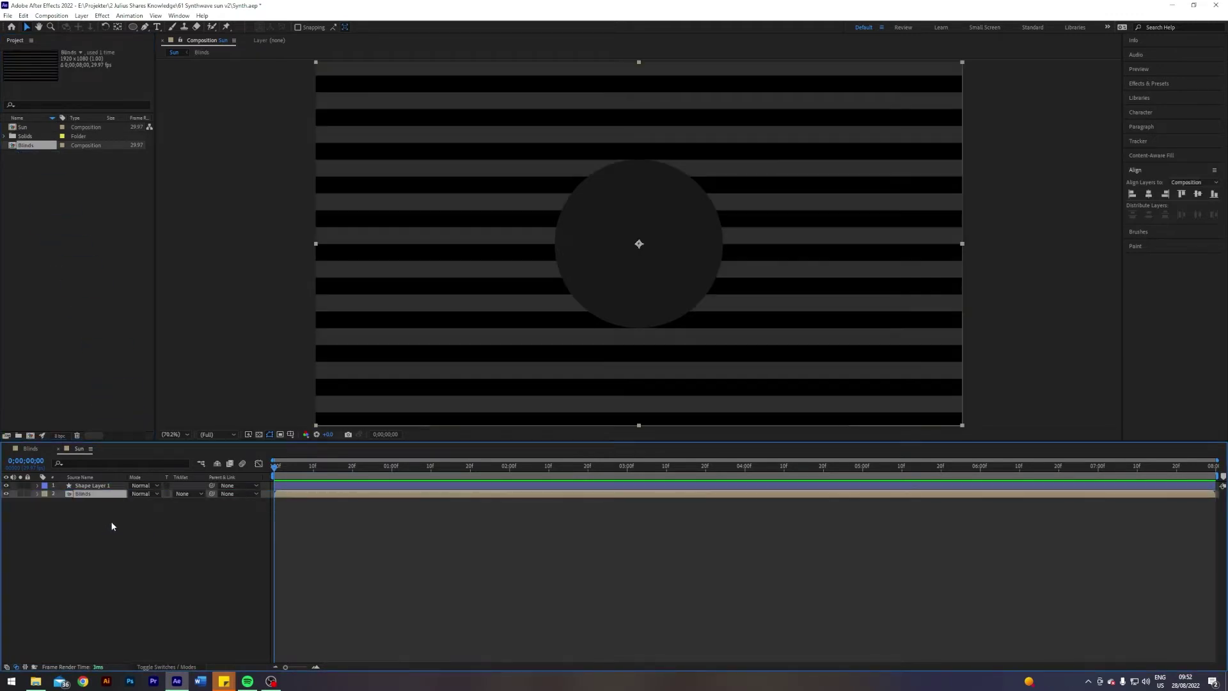
left_click(195, 494)
left_click(214, 516)
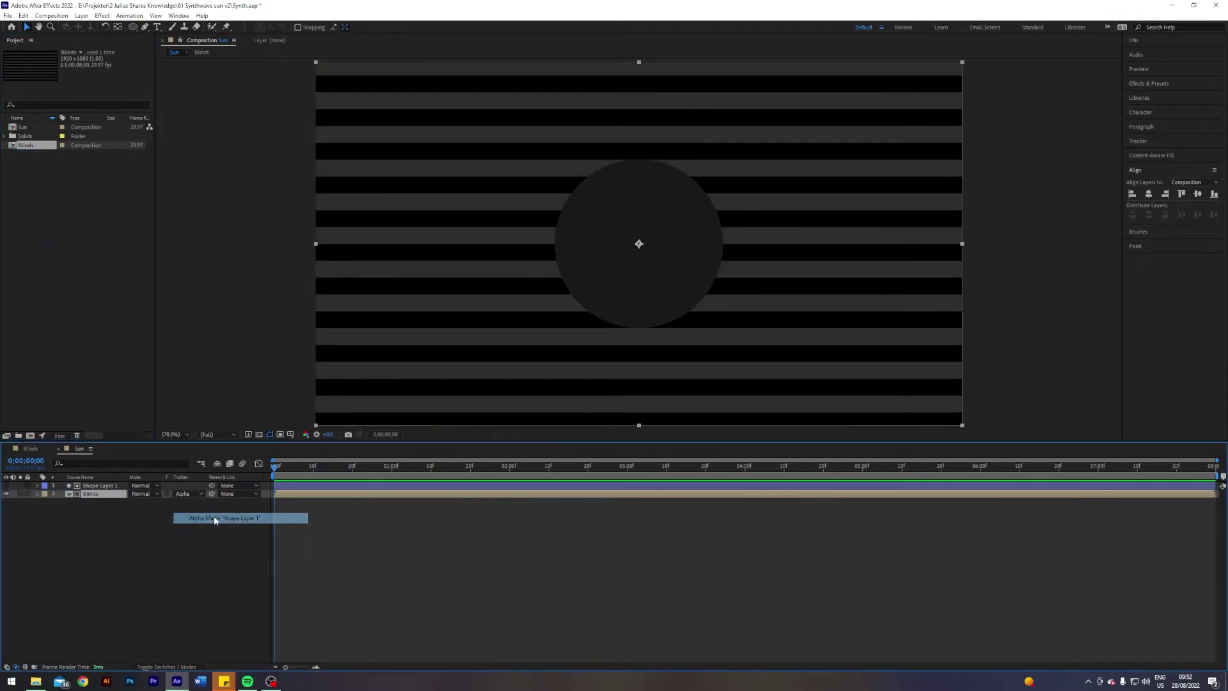
- Reapply the Blinds layer's Alpha Matte from Shape Layer 1 after restoring timeline columns
key("ctrl+z")
key("F4")
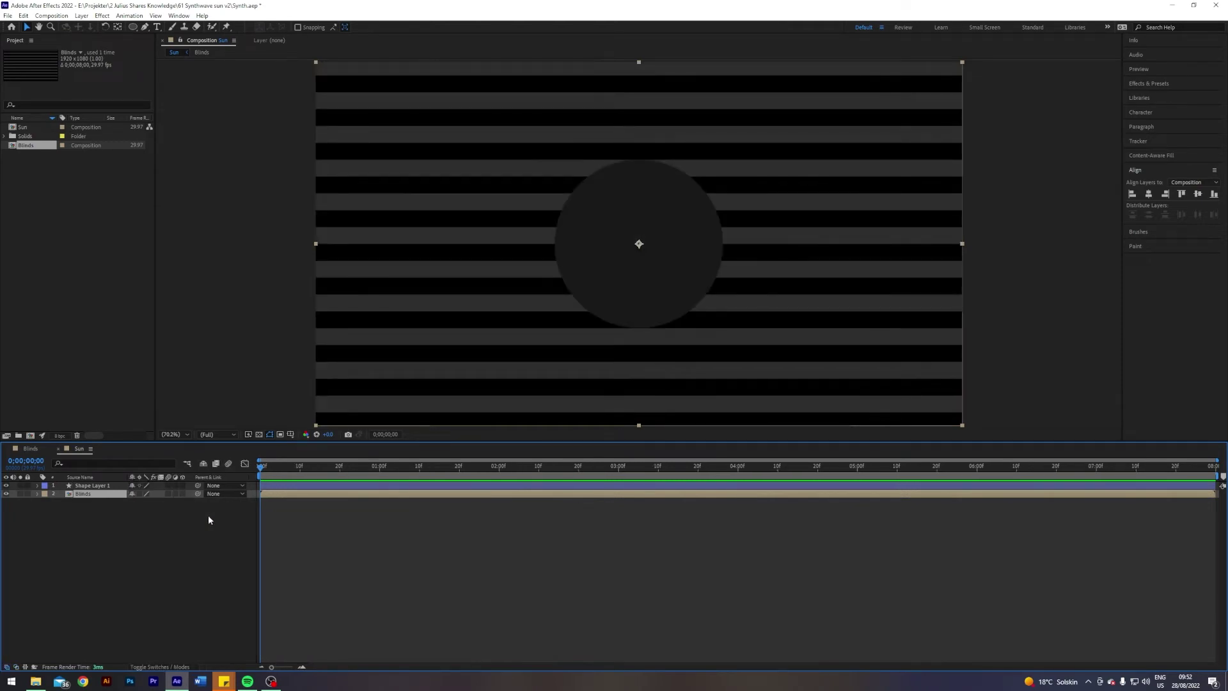
key("F4")
left_click(183, 494)
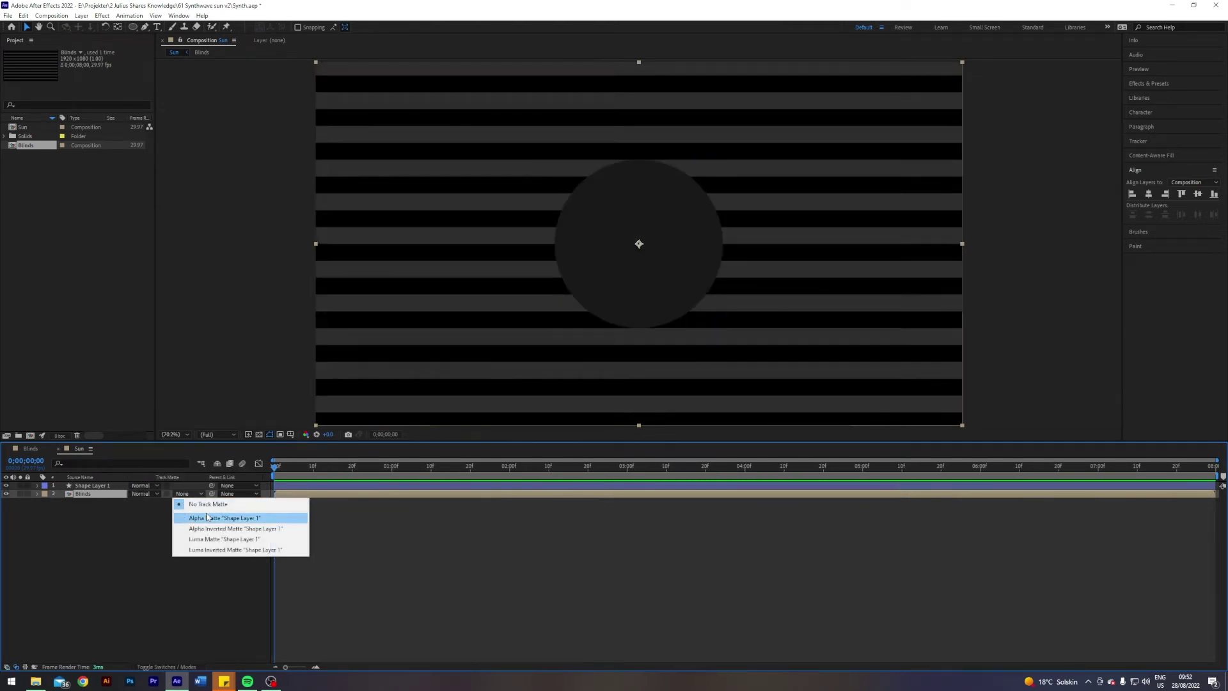
left_click(207, 518)
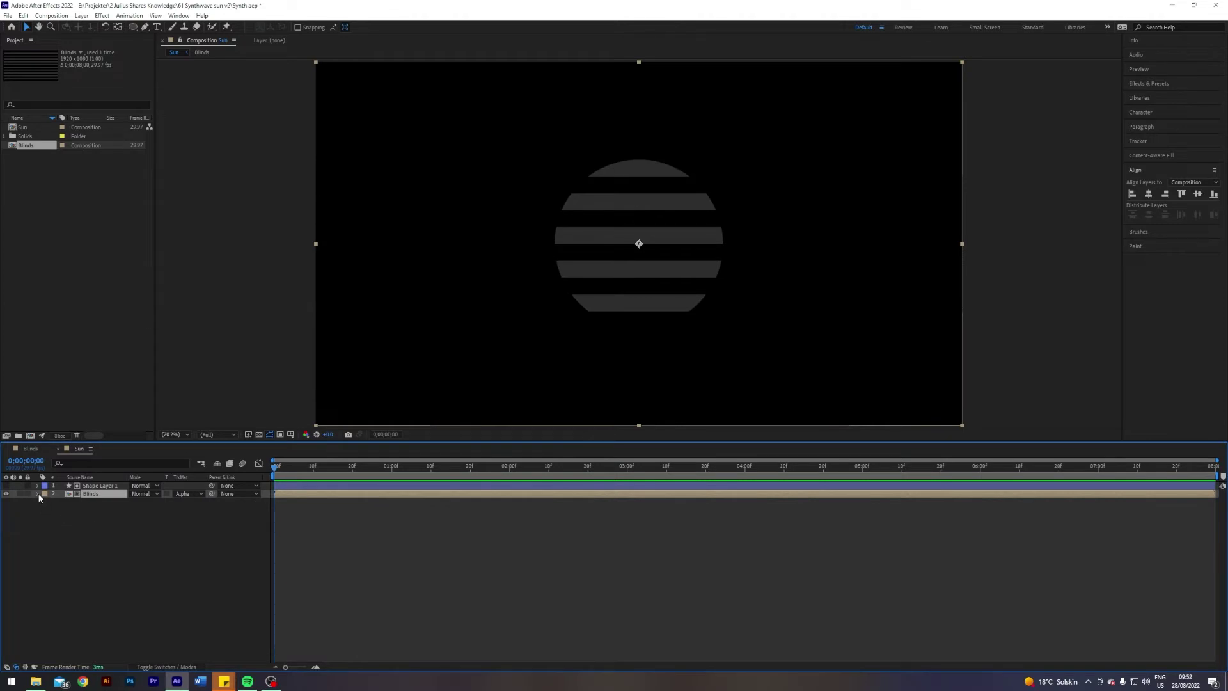
- Set a frame-0 Position keyframe on the Blinds layer and move the playhead to the end
left_click(37, 494)
left_click(45, 501)
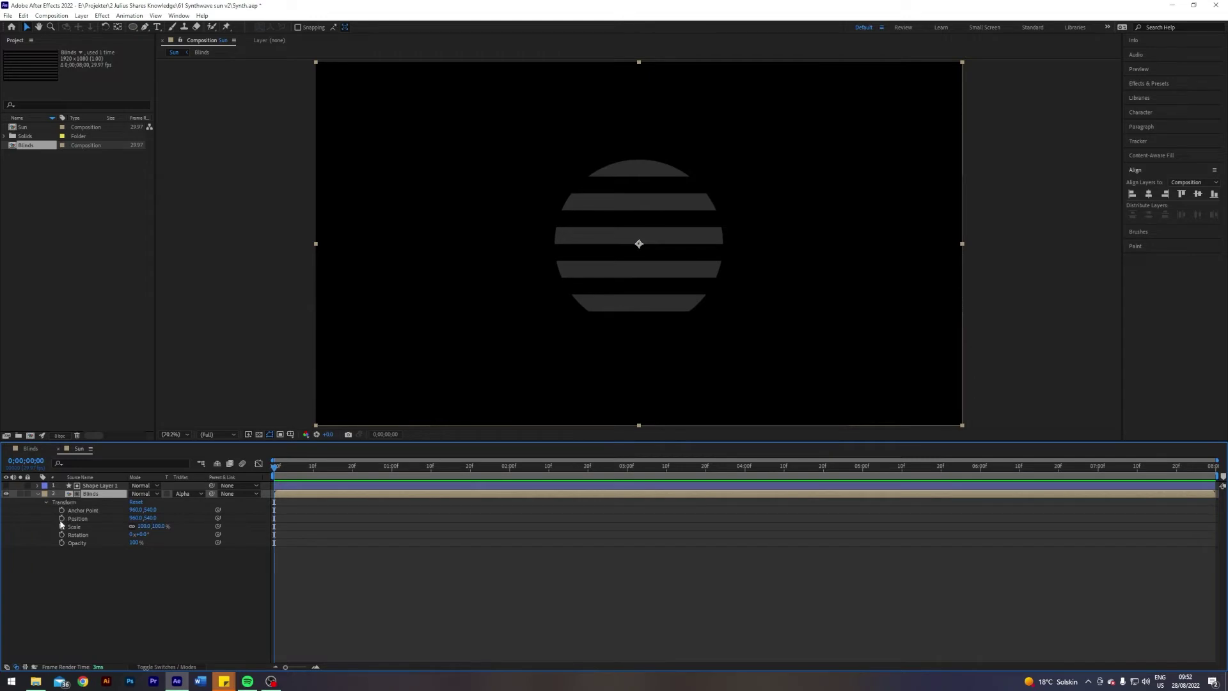
left_click(61, 518)
left_click_drag(274, 470, 1215, 497)
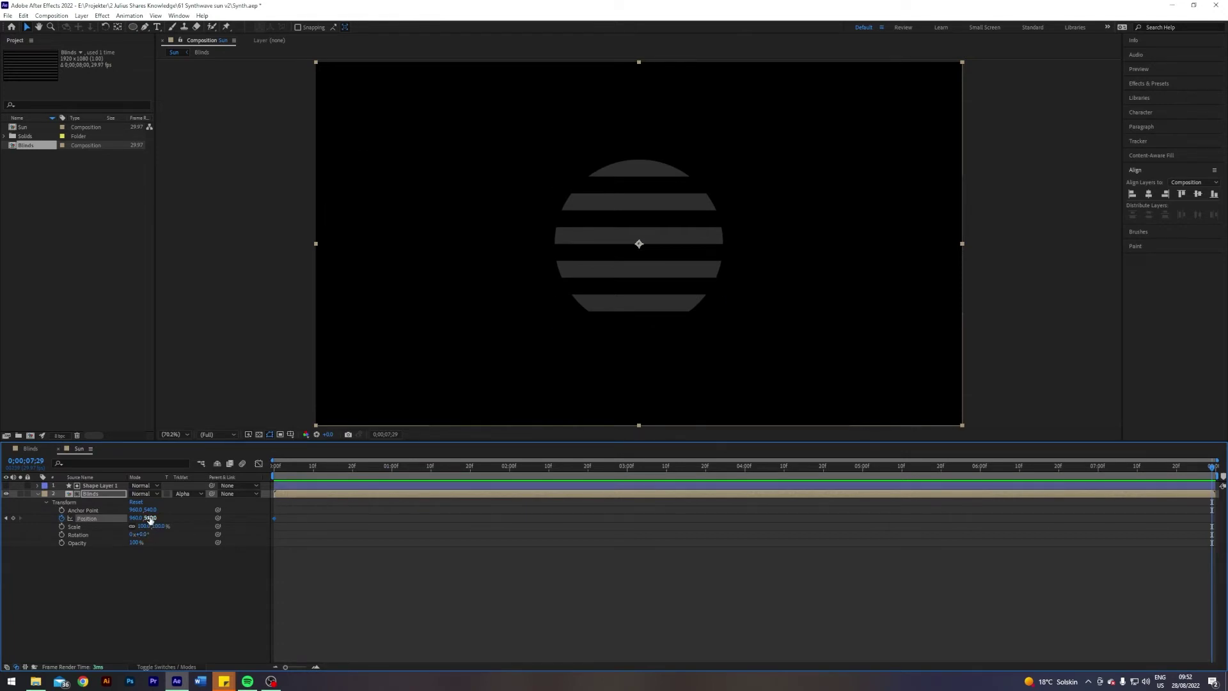
left_click(29, 449)
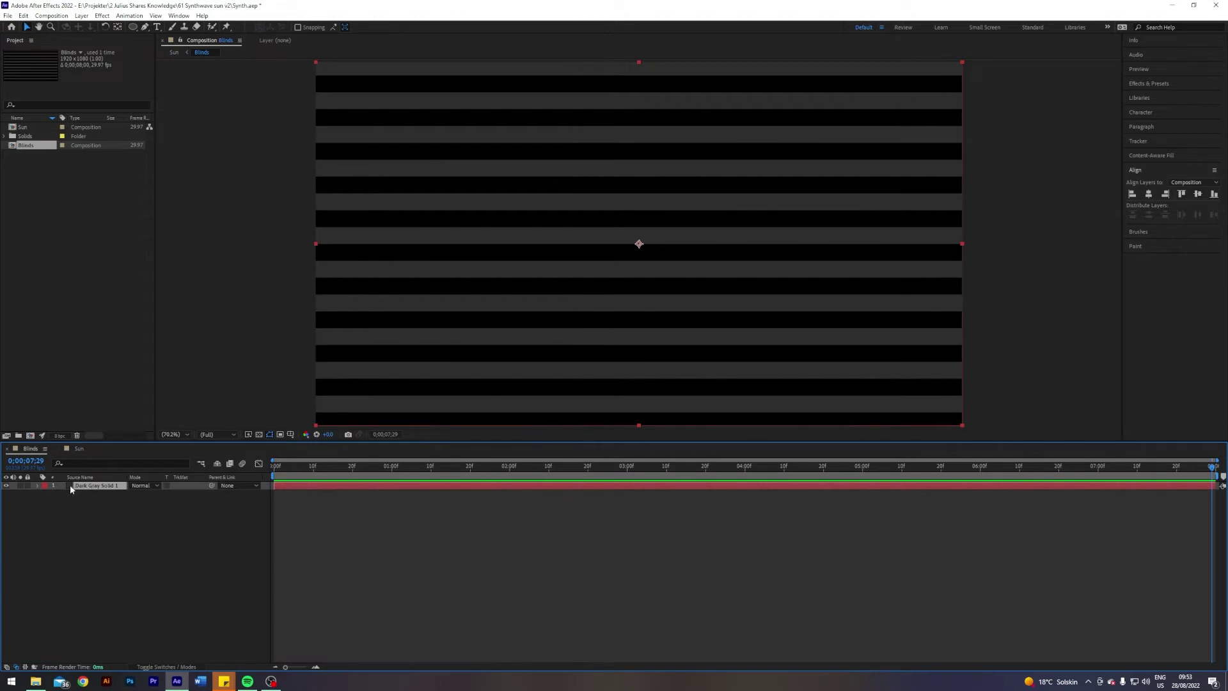
- Inspect the Venetian Blinds settings on the Blinds solid
left_click(37, 486)
left_click(52, 502)
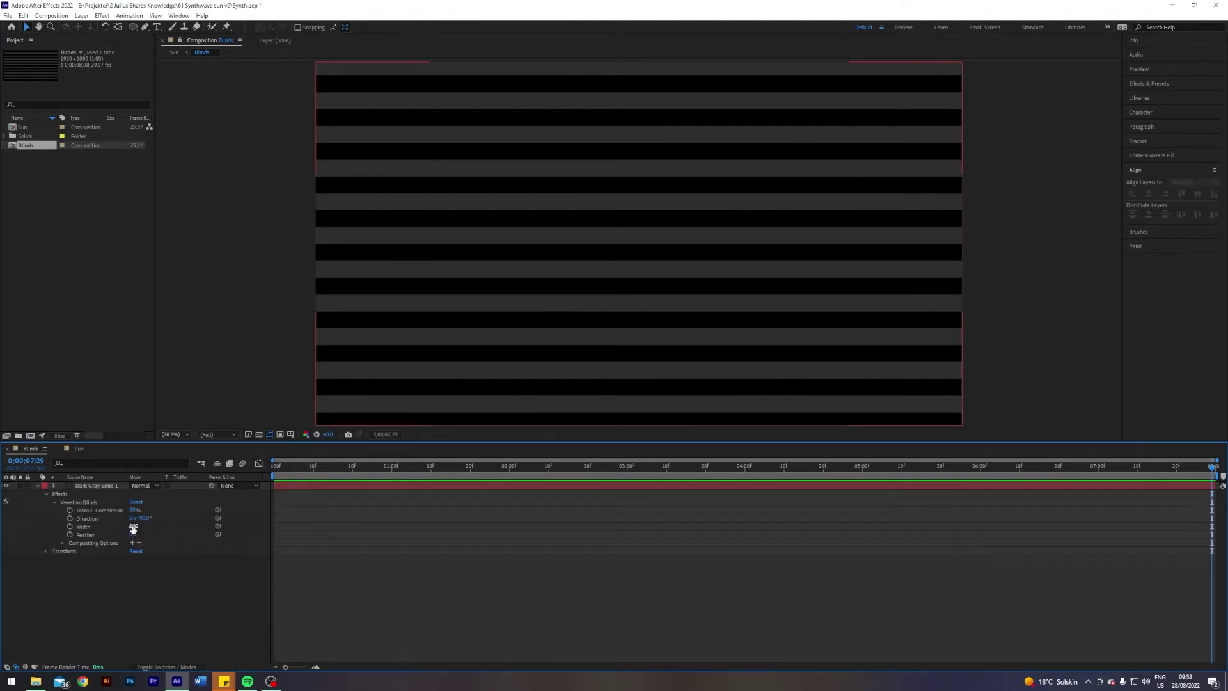
left_click(75, 453)
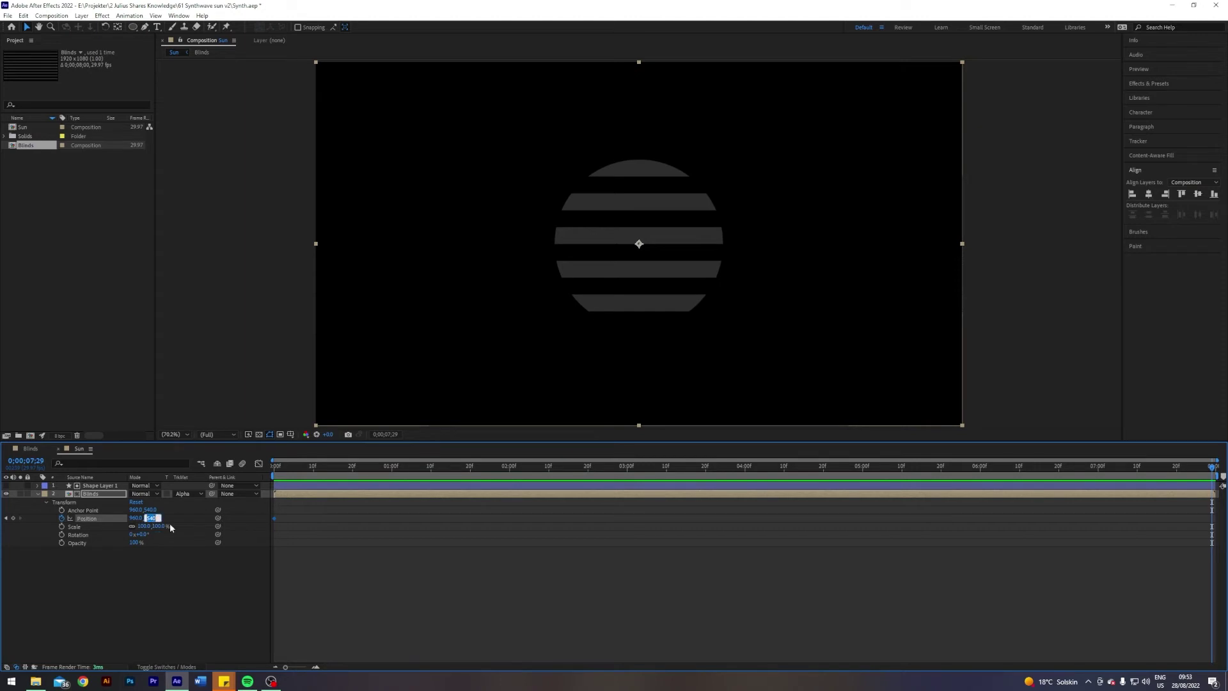
type("748")
- Enter a larger end Position Y for the Blinds layer and scrub to preview the slide
key("Return")
key("space")
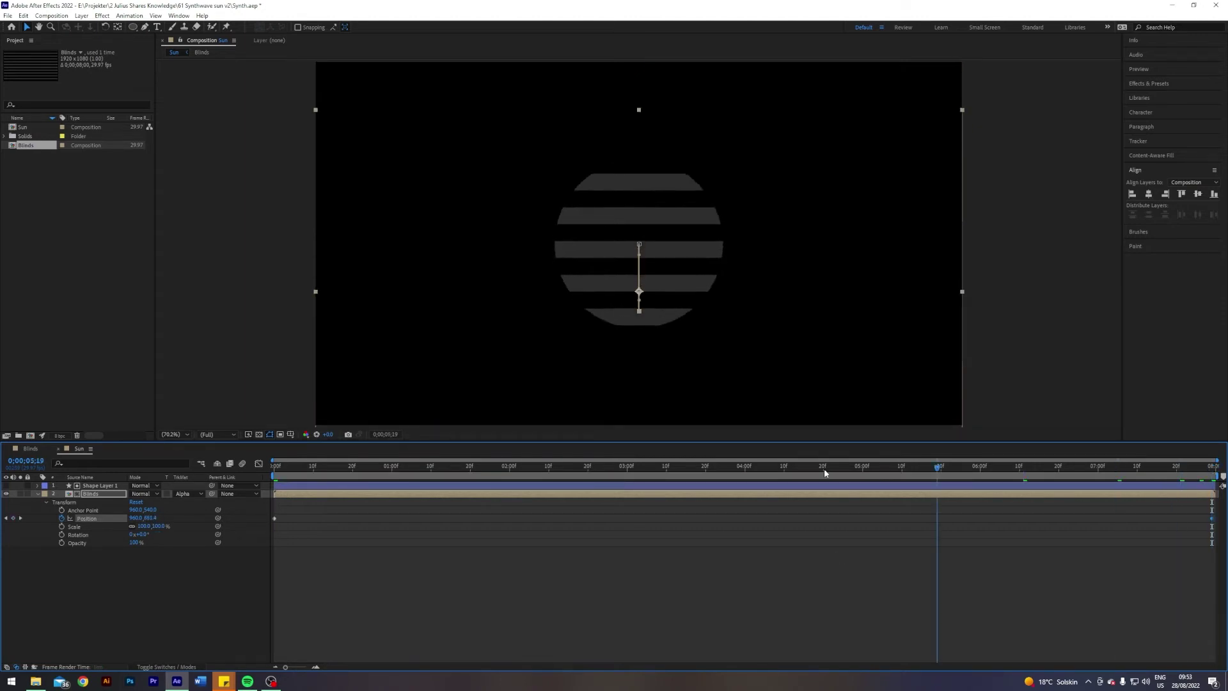
left_click_drag(278, 464, 1184, 534)
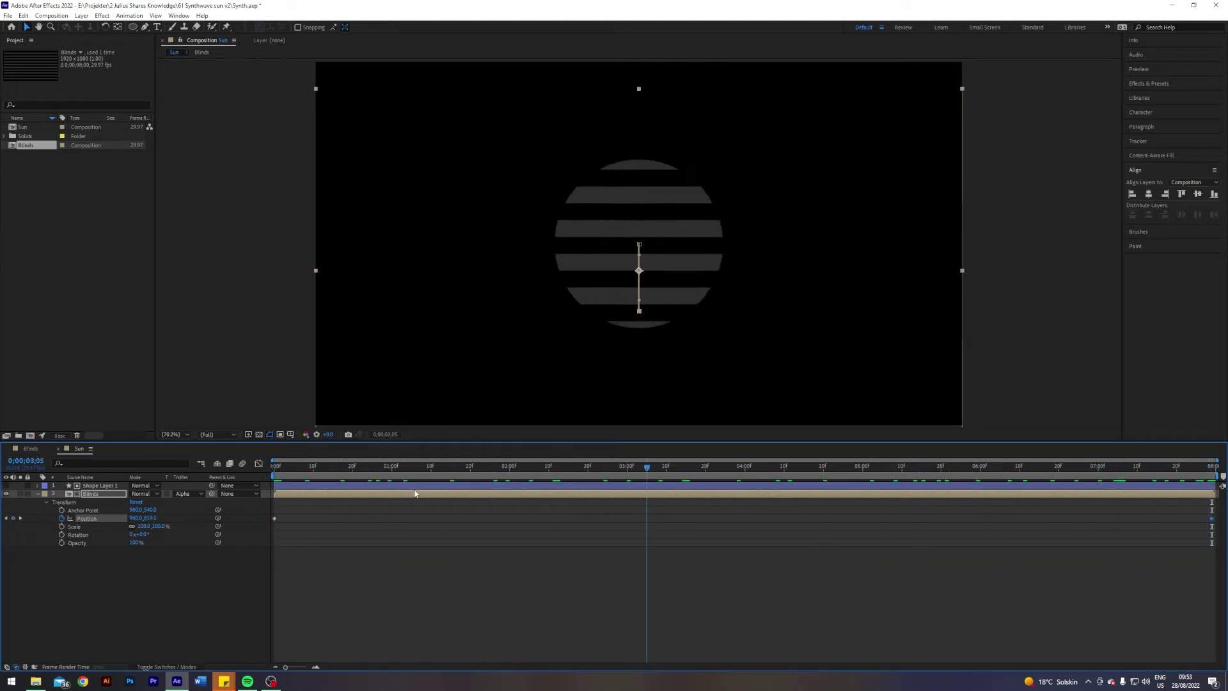
left_click_drag(1184, 535, 56, 472)
left_click(31, 450)
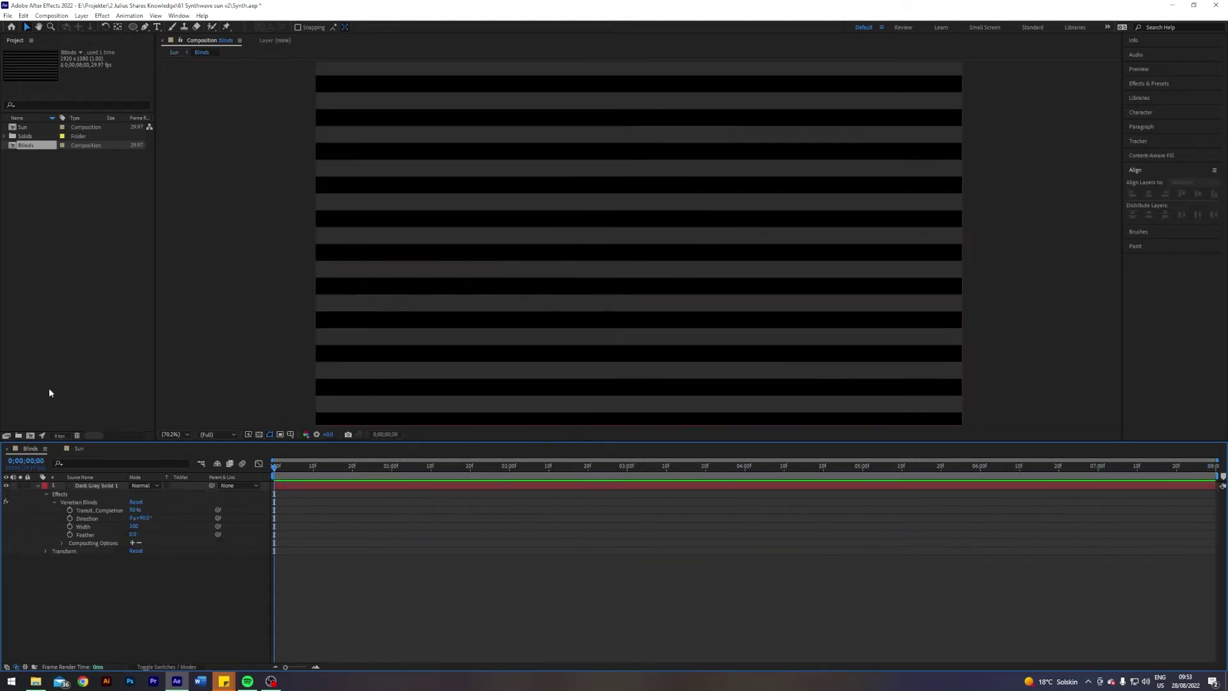
- Make a new composition named 'Glow and colors' and add the Sun comp as its layer
right_click(65, 223)
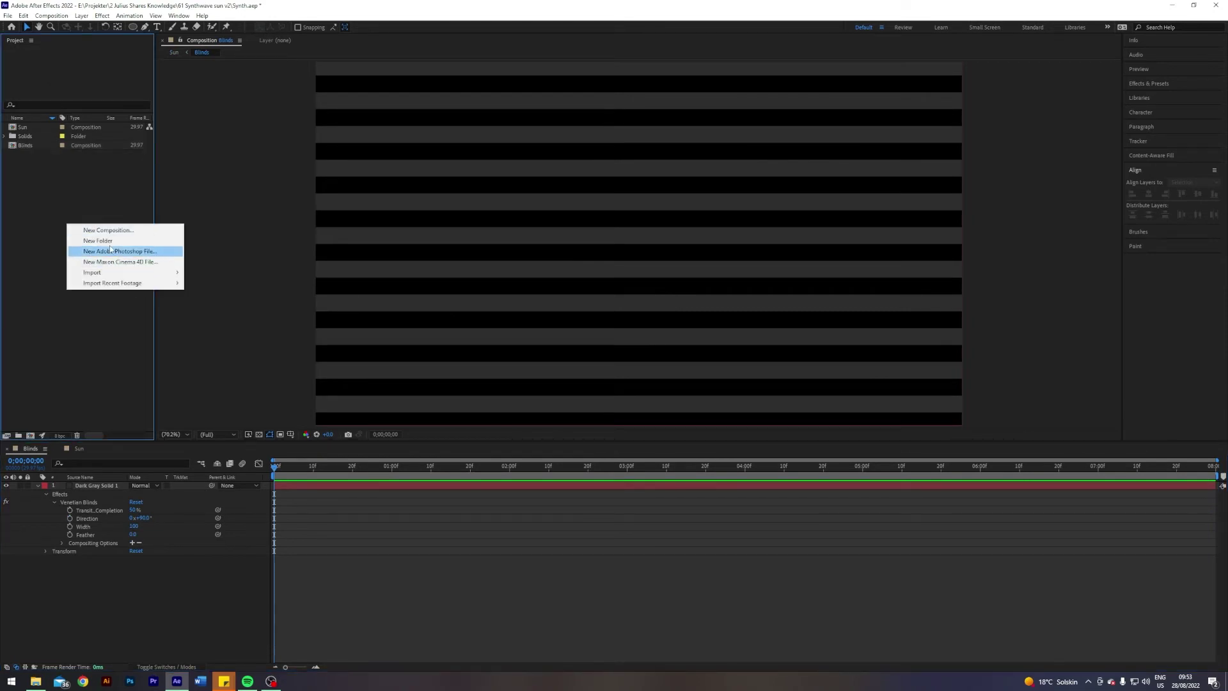
left_click(107, 232)
type("Glow and colors")
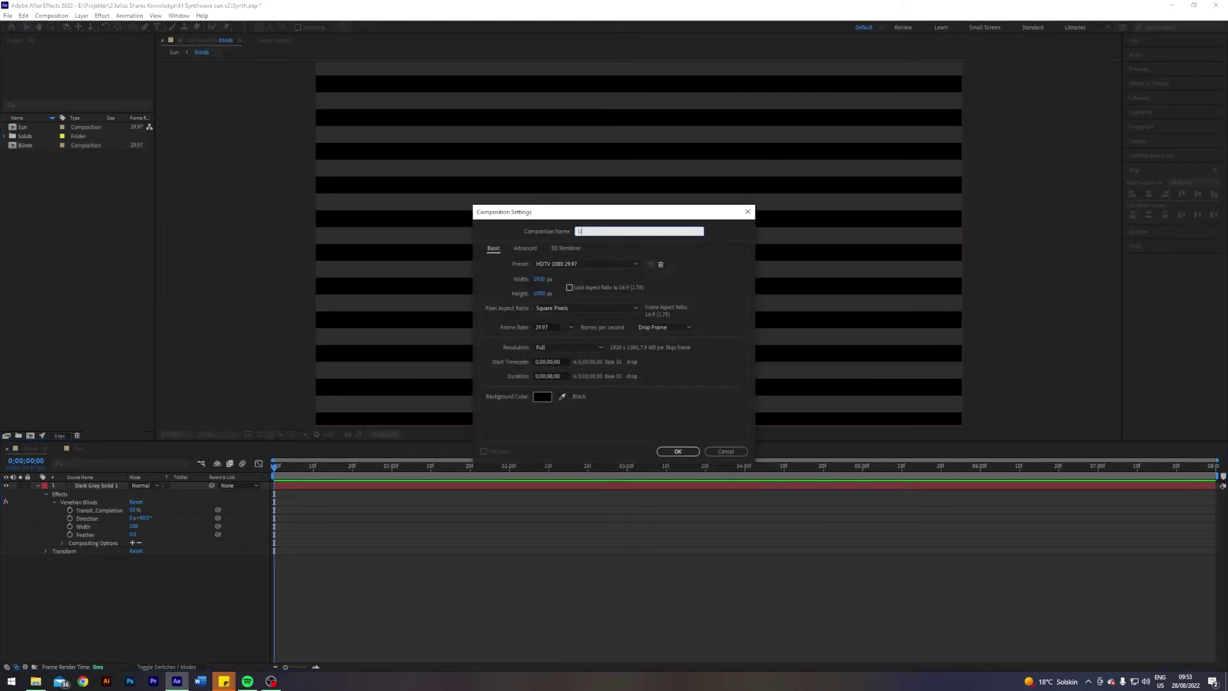
key("Return")
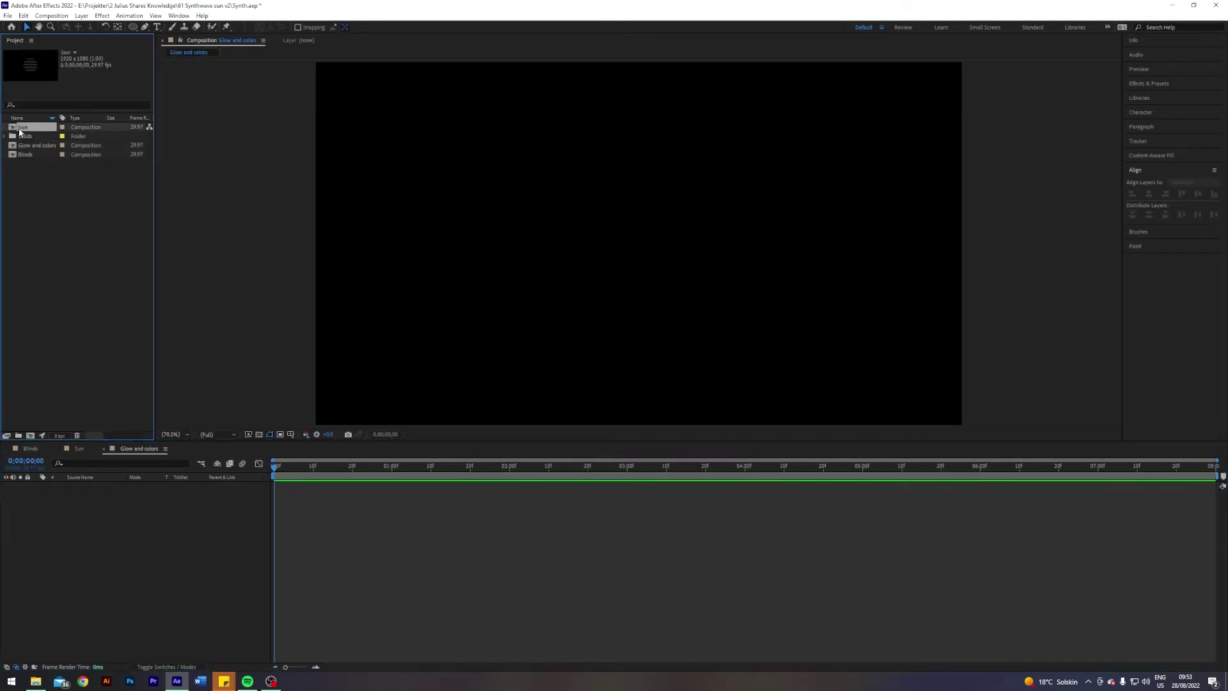
left_click(43, 172)
left_click_drag(24, 133, 111, 509)
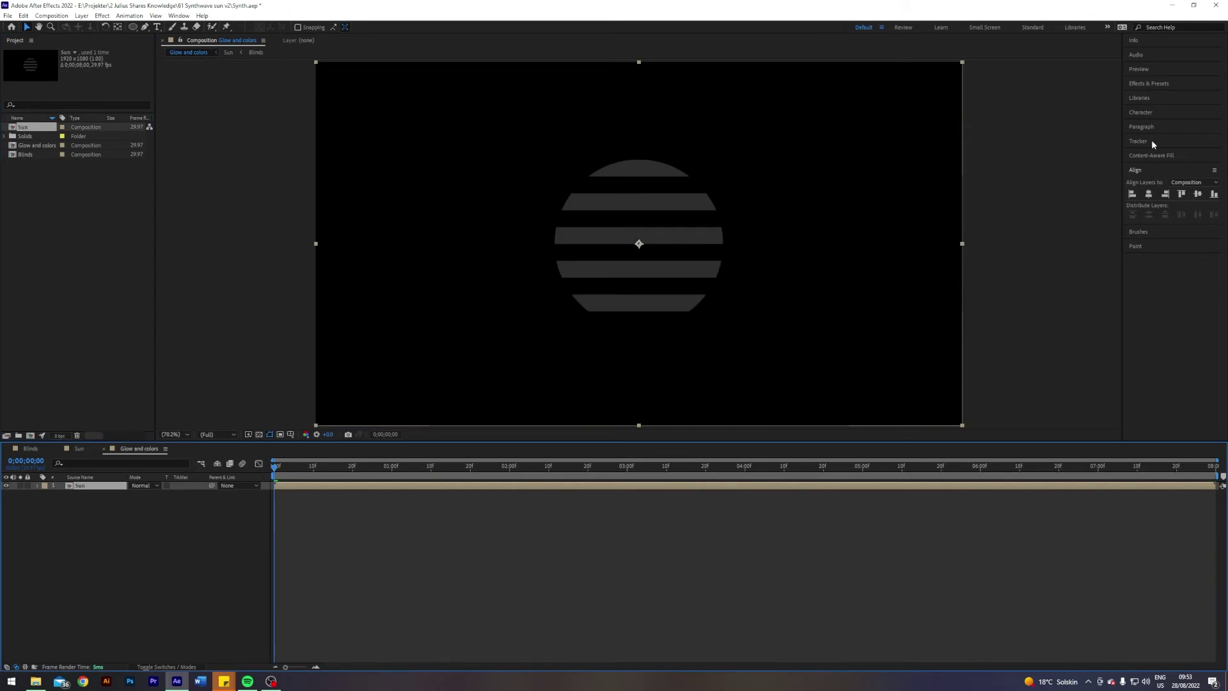
- Apply the Gradient Ramp effect to the Sun layer
left_click(1150, 86)
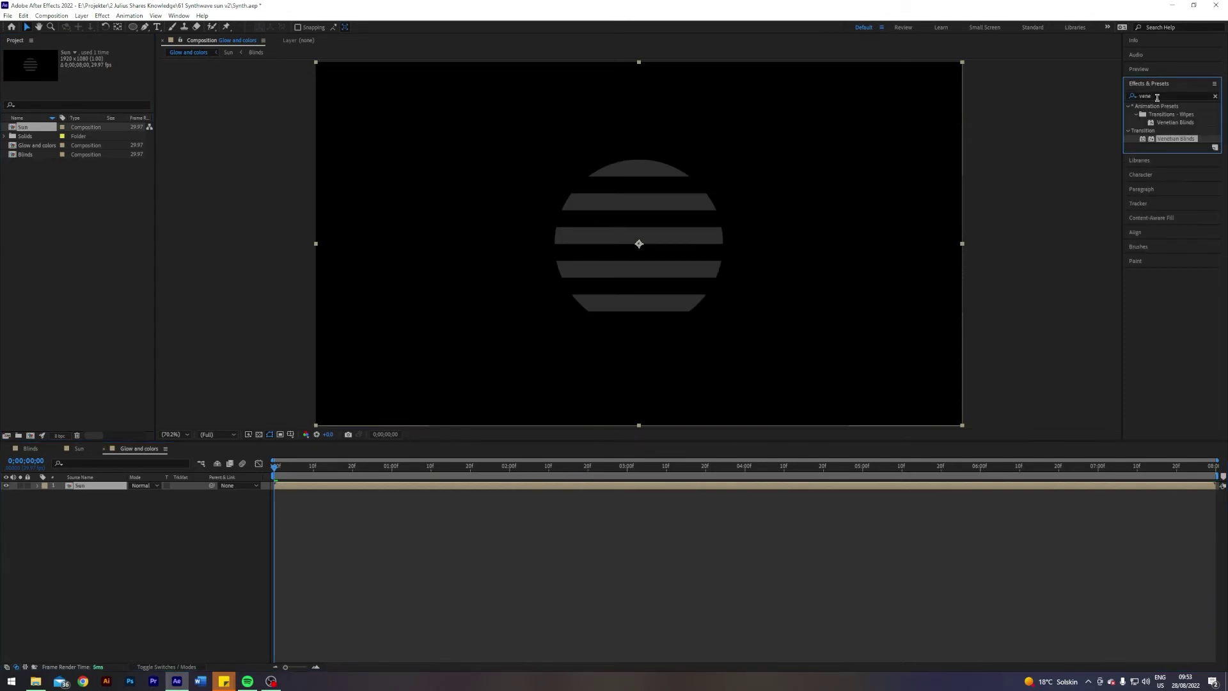
left_click(1156, 97)
type("ramp")
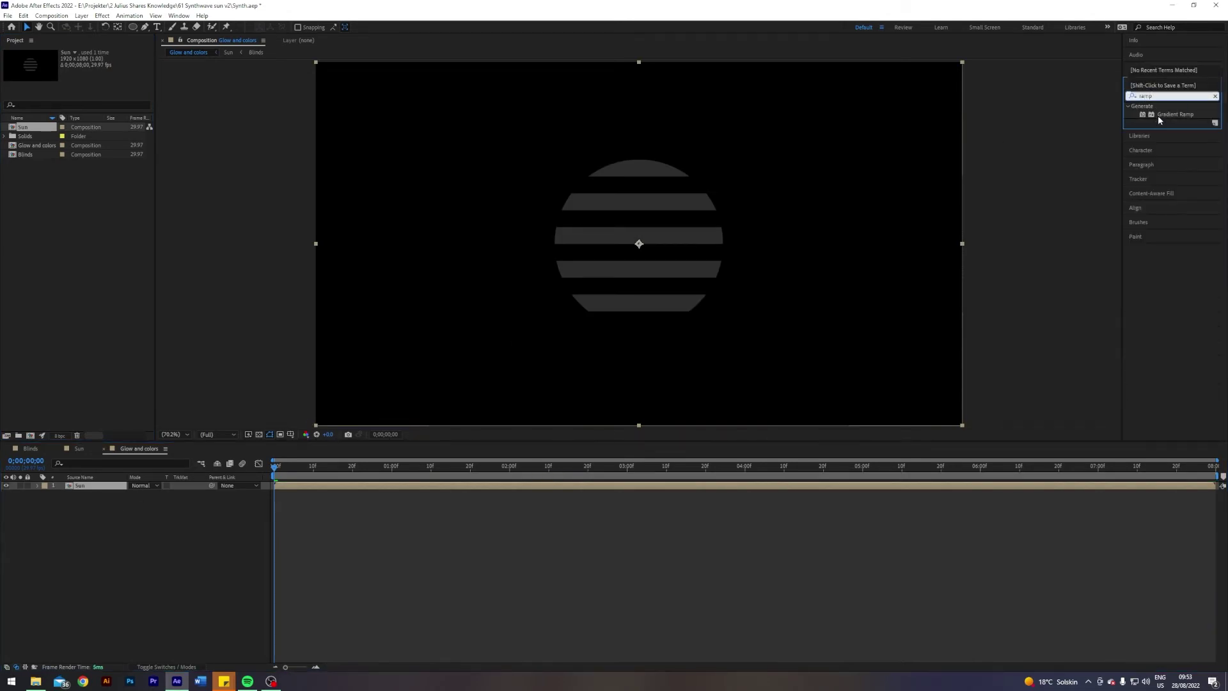
left_click_drag(1165, 114, 77, 485)
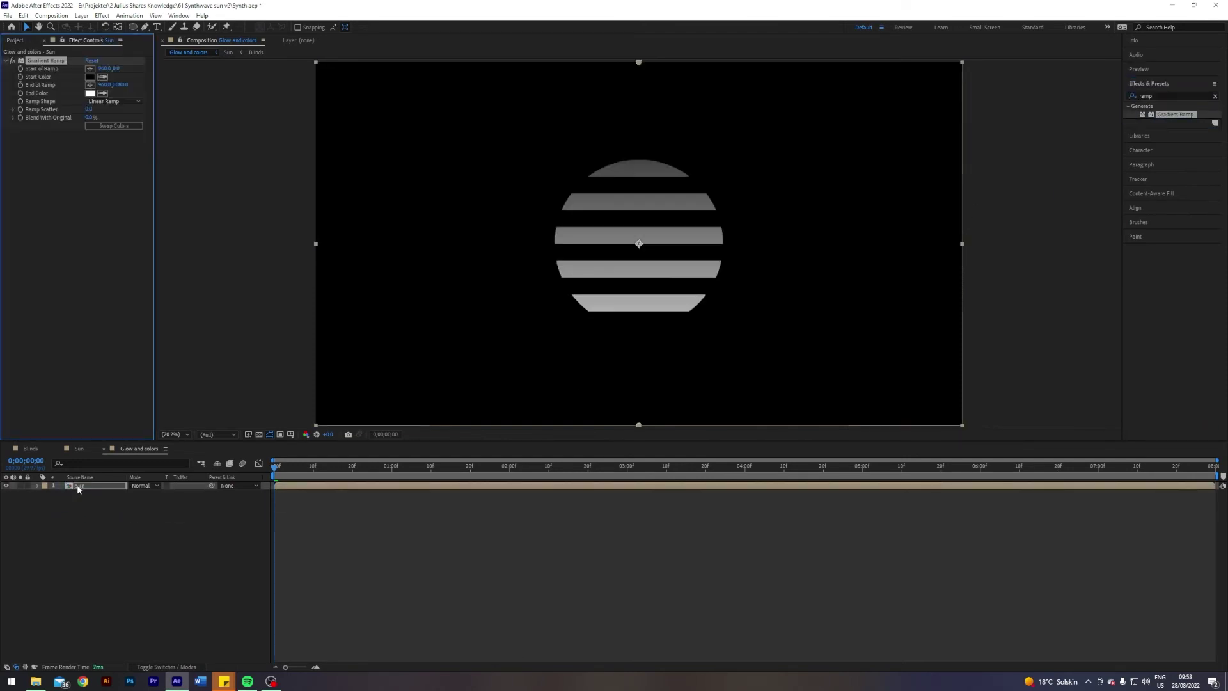
- Set the ramp's Start Color to a bright saturated orange
left_click(91, 77)
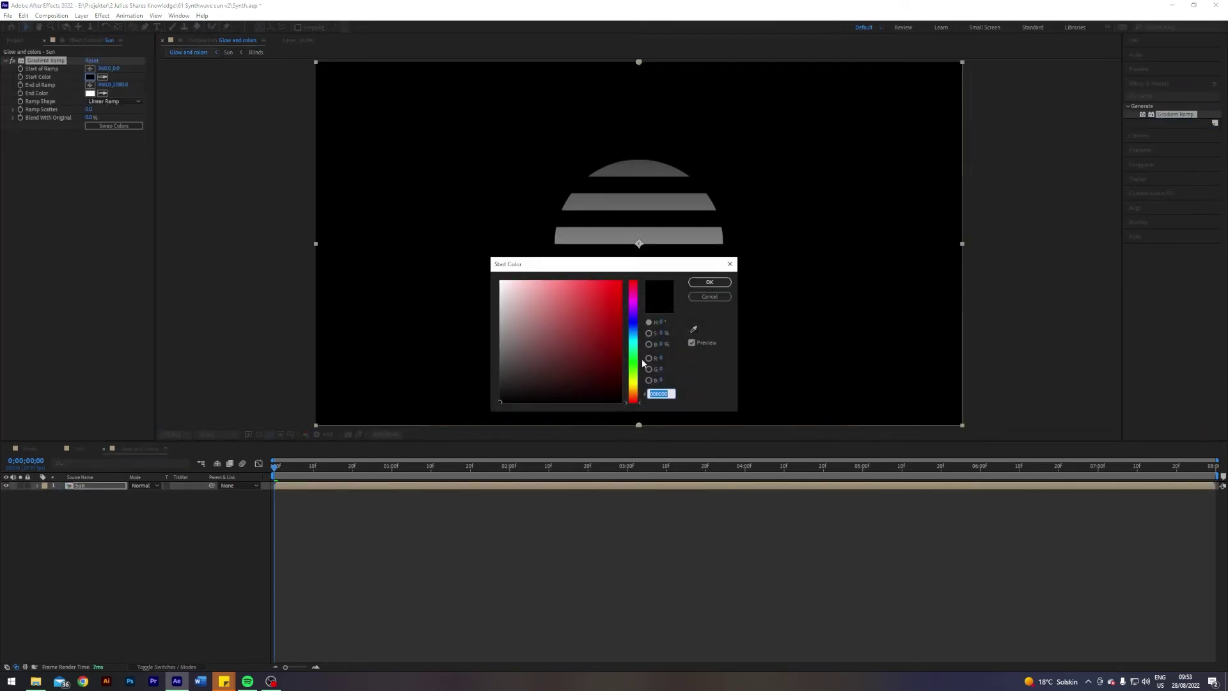
left_click(633, 385)
left_click_drag(638, 389, 637, 393)
left_click_drag(585, 307, 624, 268)
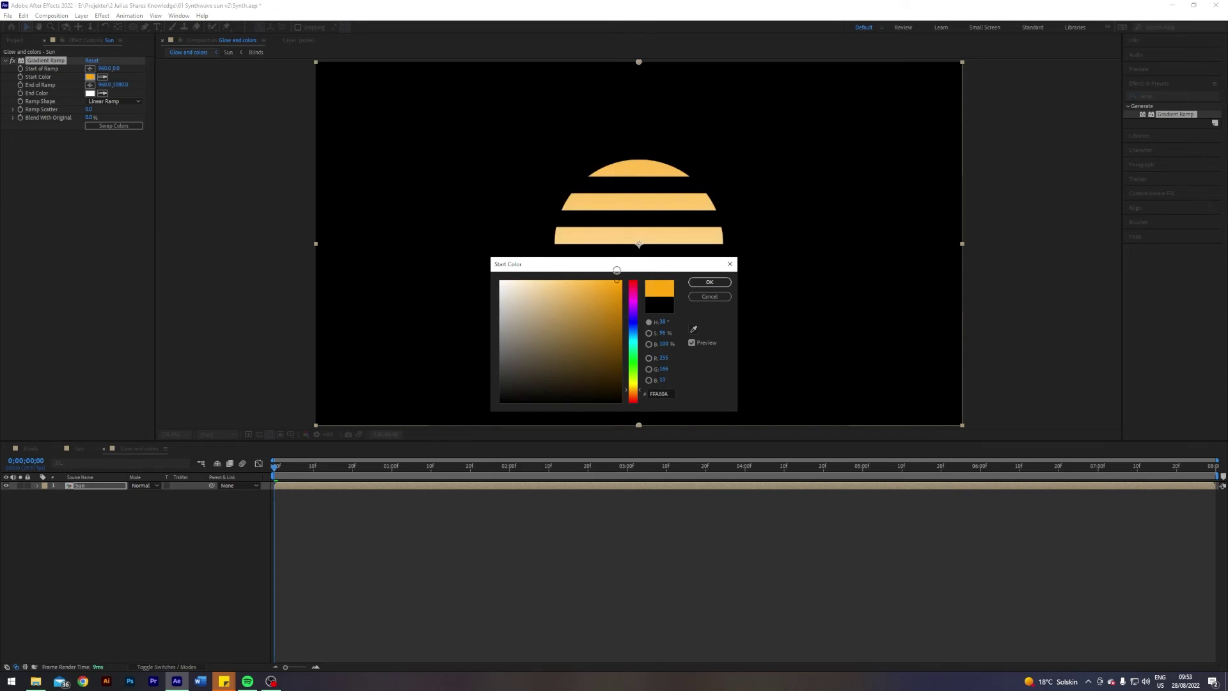
left_click(710, 282)
- Set the ramp's End Color to a saturated magenta
left_click(90, 93)
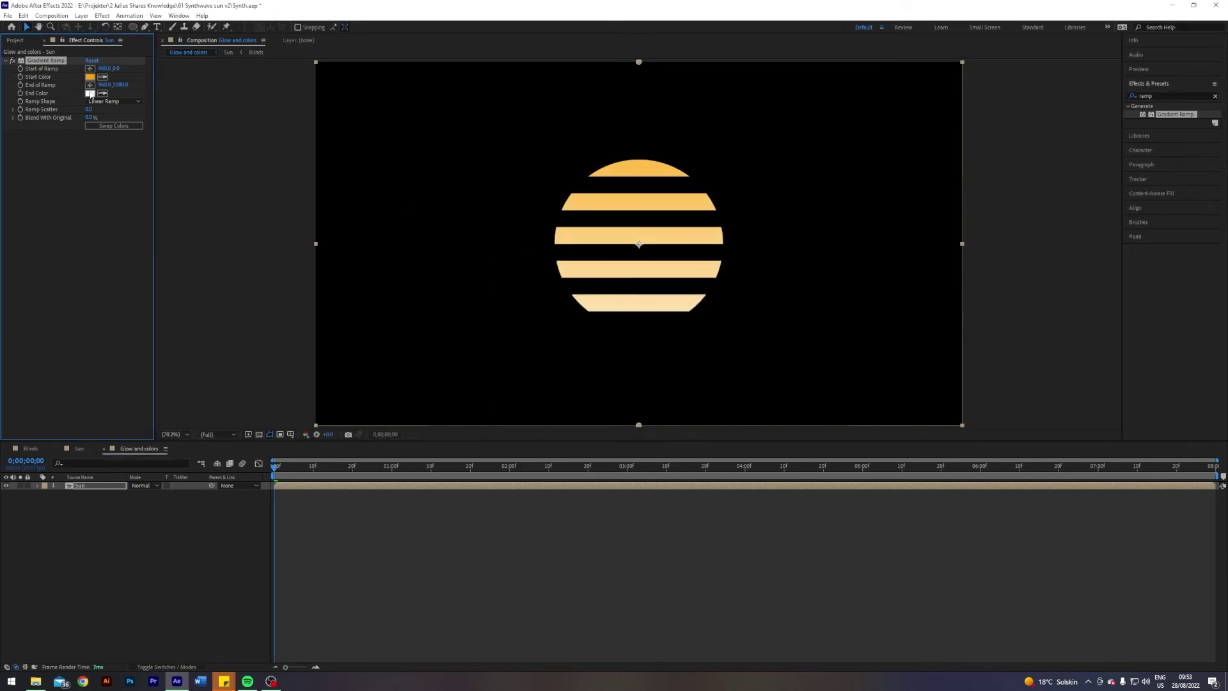
left_click(633, 295)
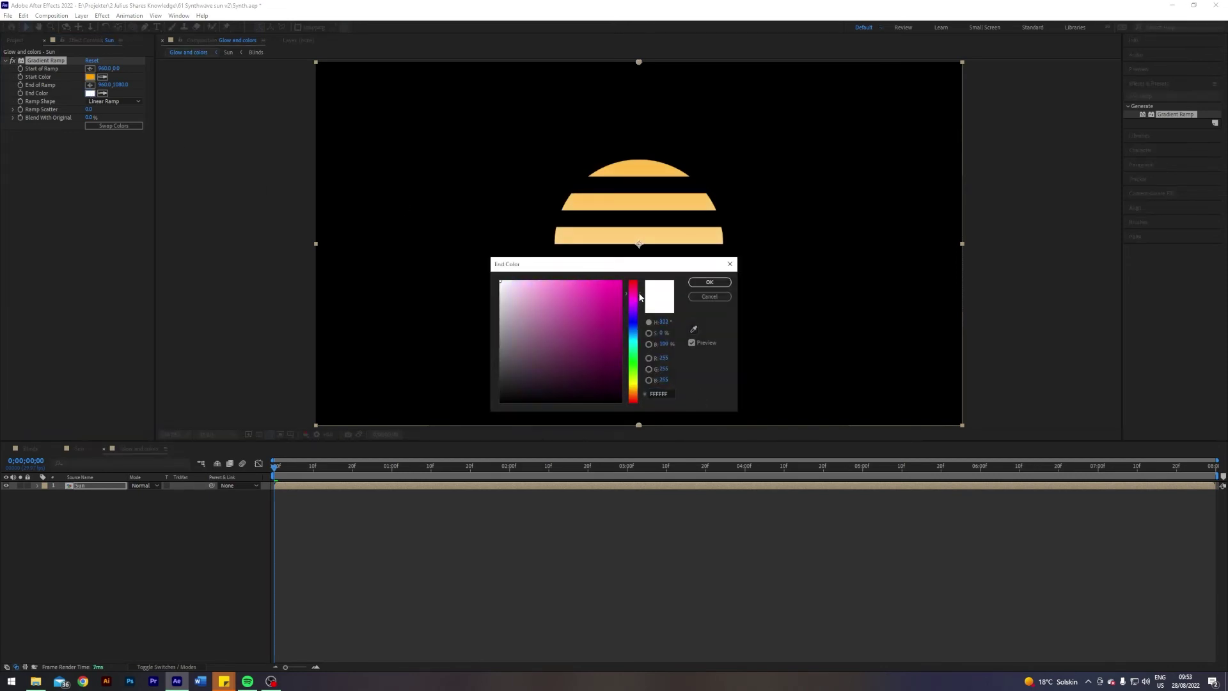
left_click(621, 288)
left_click(709, 282)
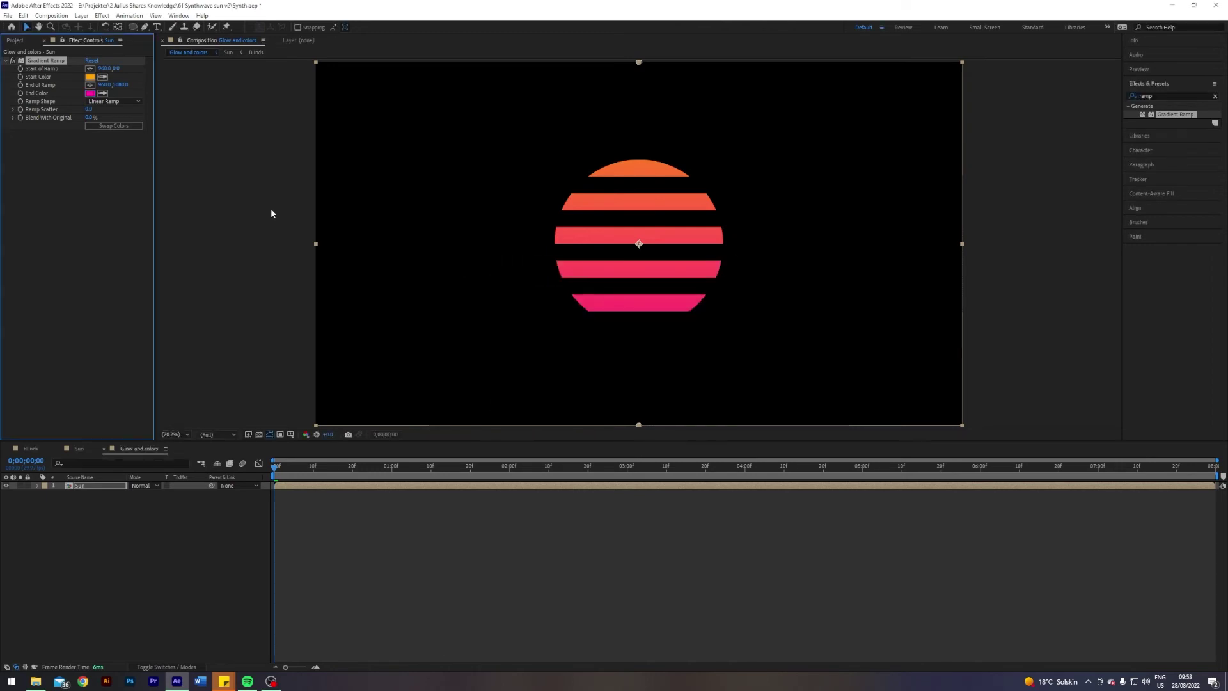
- Adjust the ramp's start and end points to fit the gradient across the sun
mouse_move(117, 67)
left_mouse_down()
mouse_move(230, 108)
mouse_move(217, 110)
left_mouse_up()
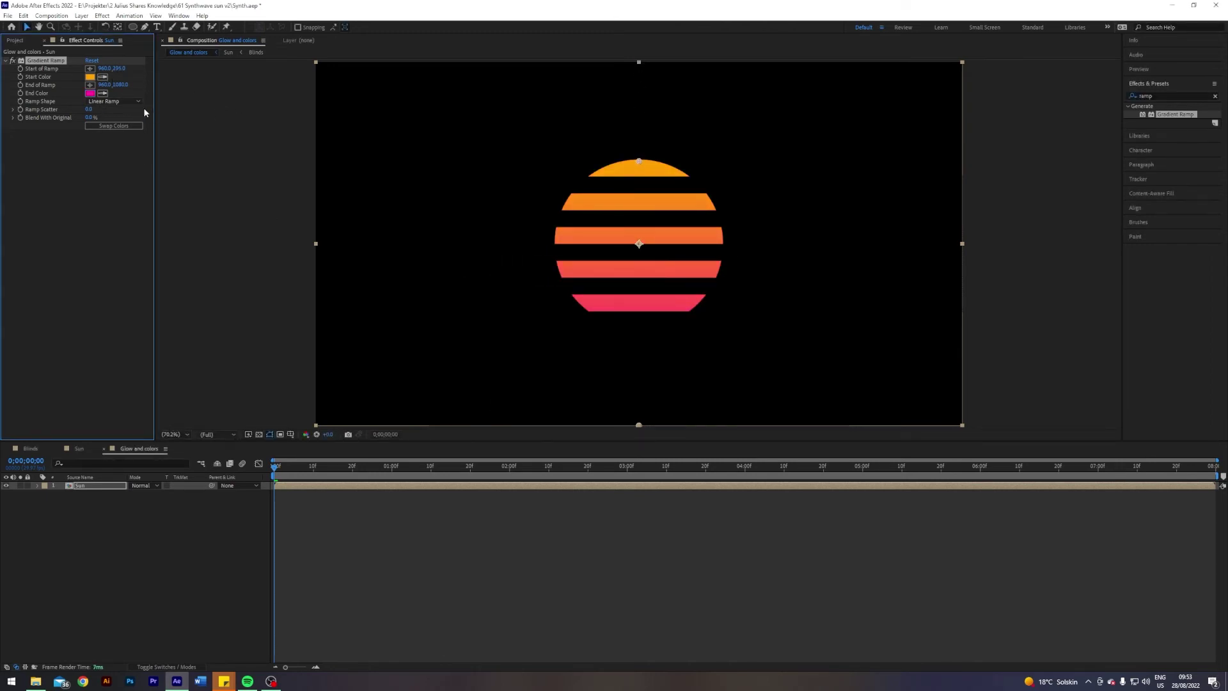
left_click_drag(120, 85, 2, 99)
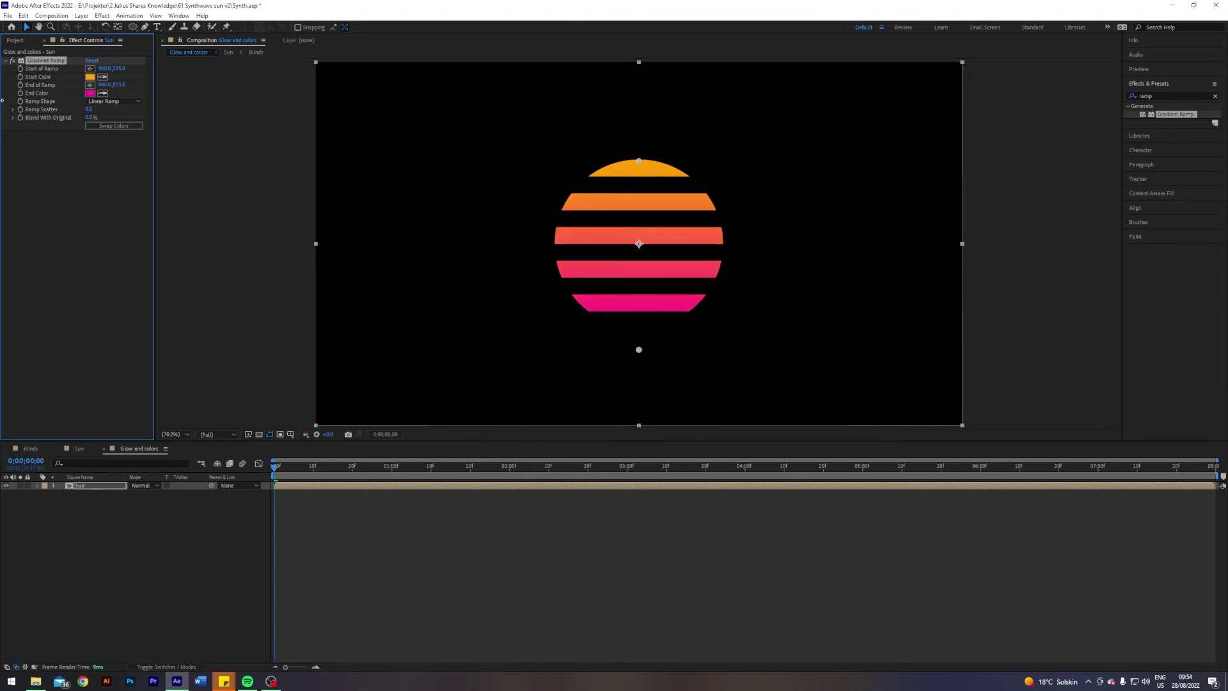
left_click_drag(120, 85, 83, 84)
left_click(75, 492)
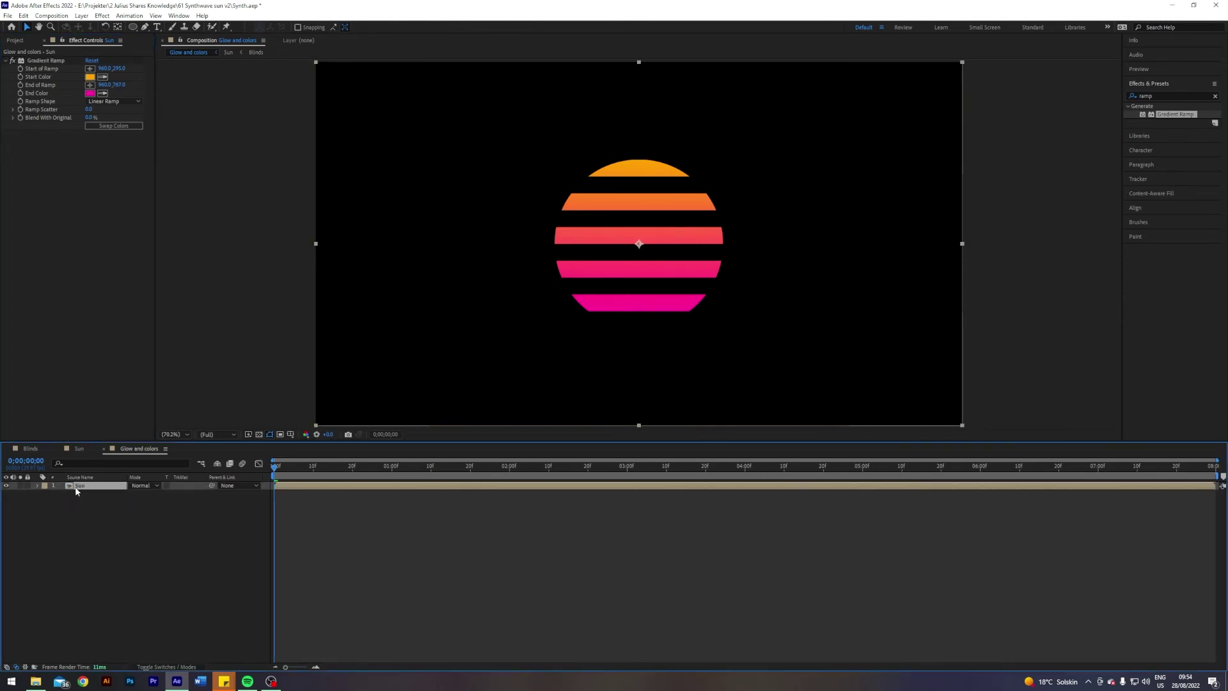
- Duplicate the Sun layer and give the top copy a Glow with radius about 136
key("ctrl+d")
type("glow")
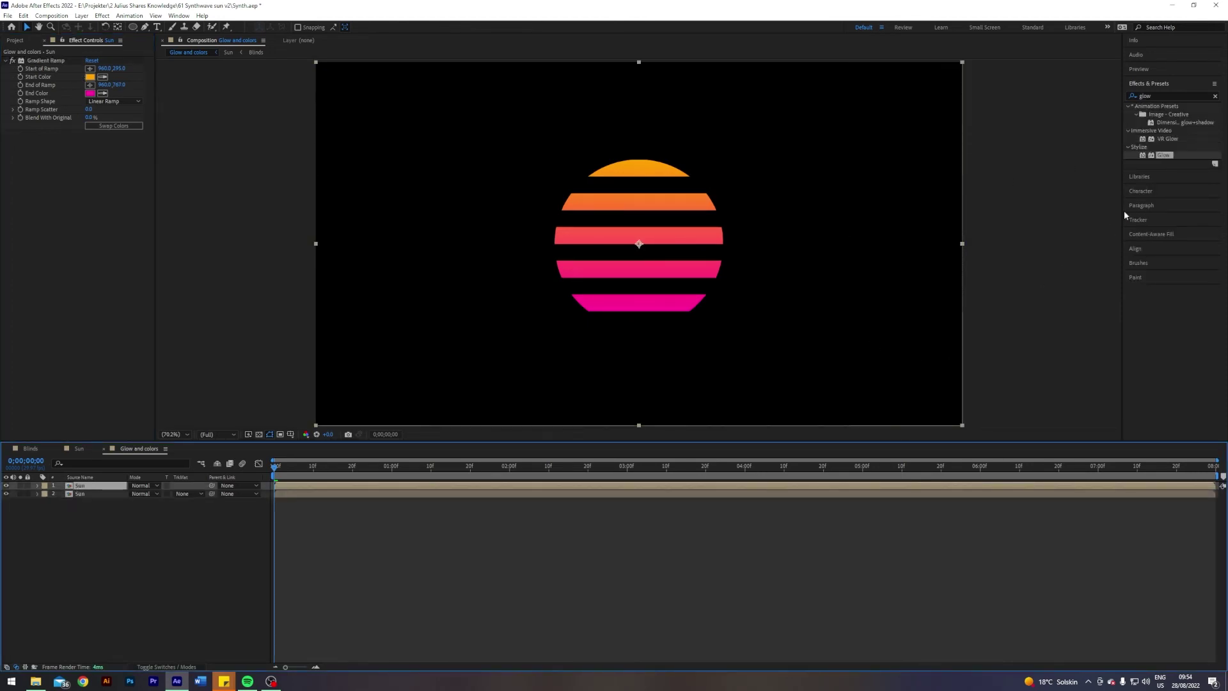
left_click_drag(1164, 155, 80, 489)
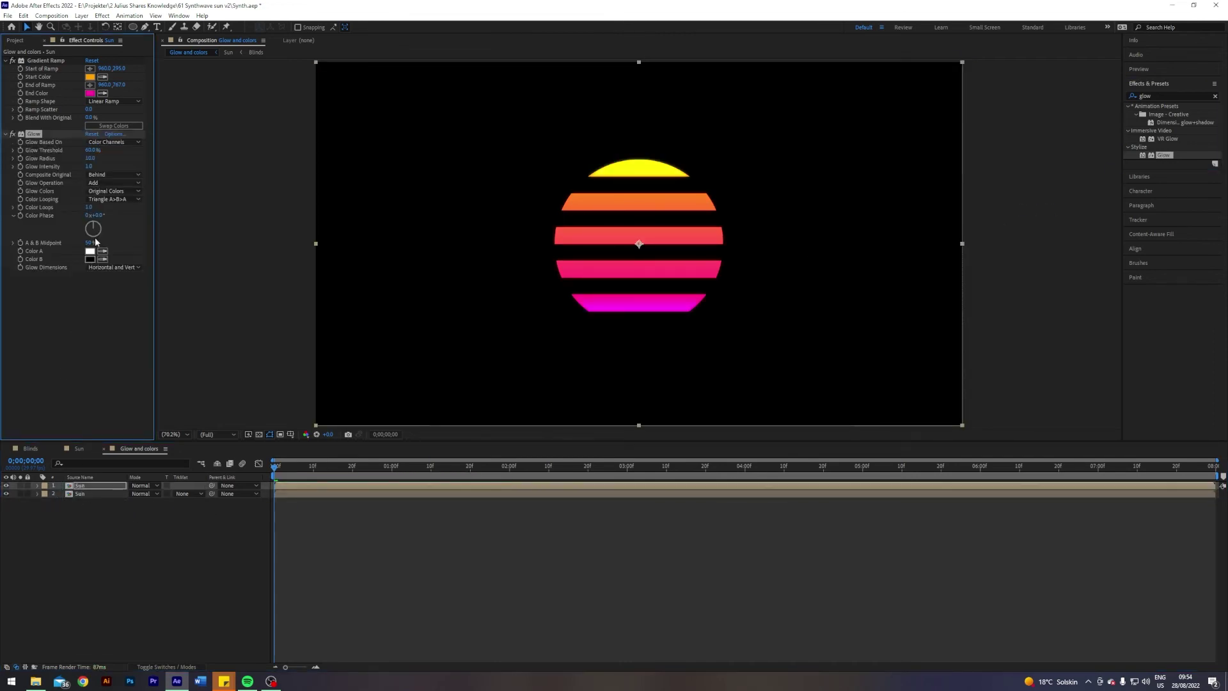
left_click(89, 157)
type("130")
key("Return")
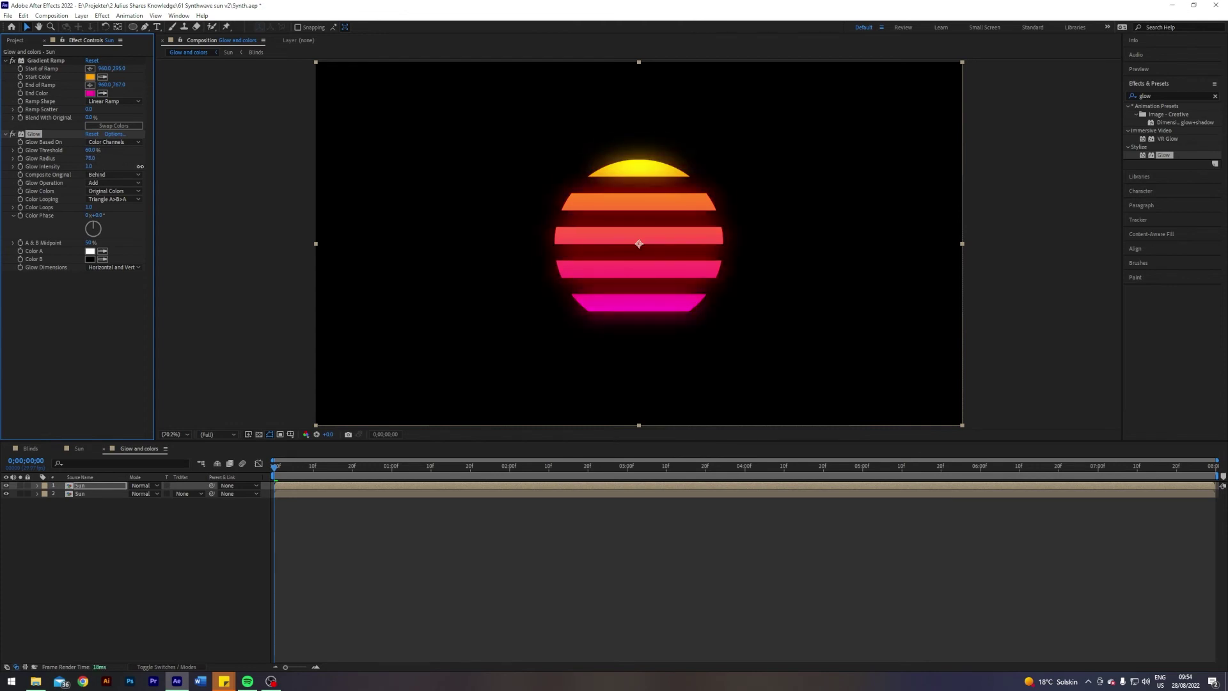
left_click_drag(155, 165, 159, 165)
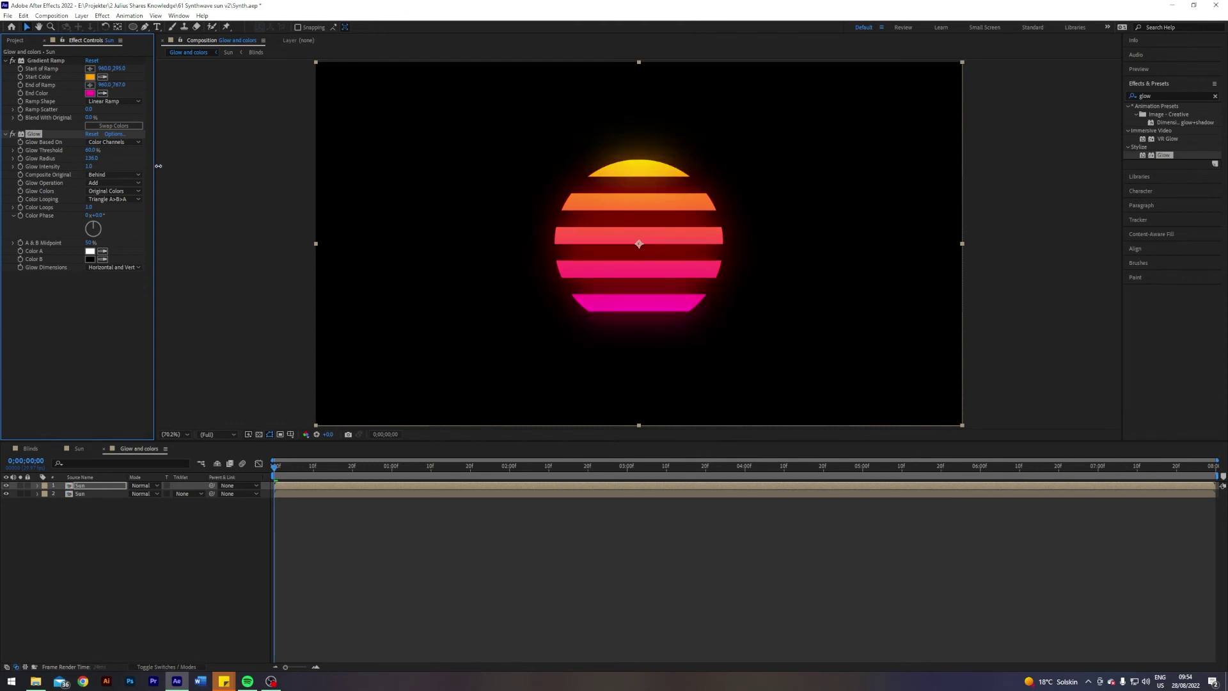